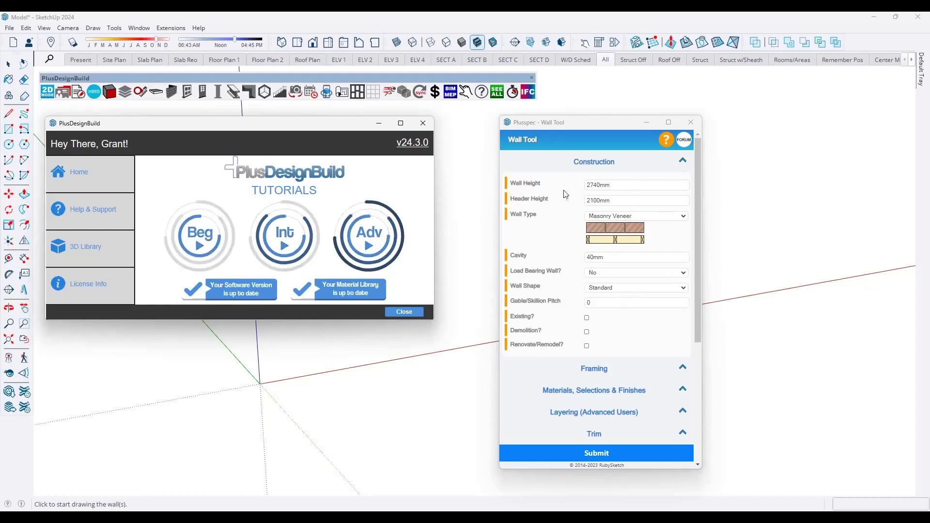
- Bring the Plusspec Wall Tool window in front of the demo house model
{"action": "left_click", "coordinate": [587, 125]}
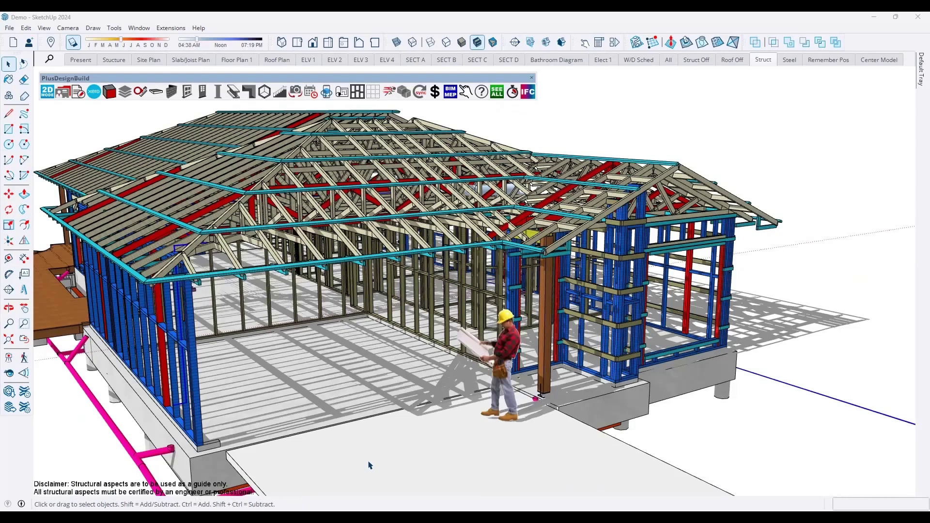
- Zoom in on the framed demo house
{"action": "scroll", "coordinate": [496, 366], "scroll_direction": "up", "scroll_amount": 4}
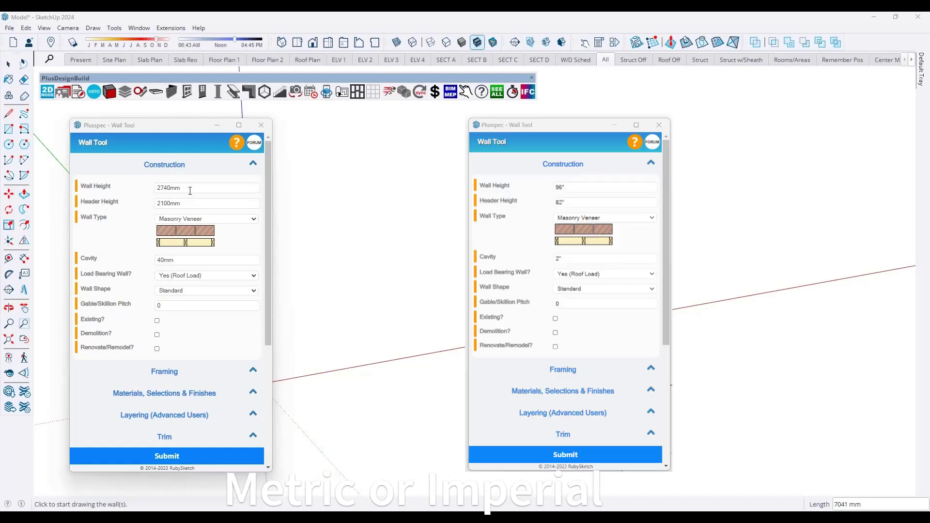
{"action": "double_click", "coordinate": [190, 189]}
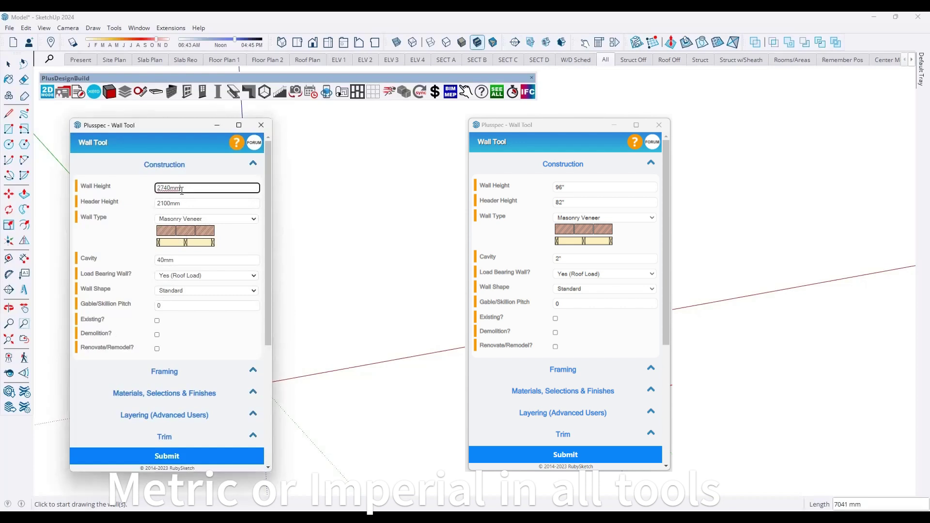
{"action": "left_click", "coordinate": [206, 219]}
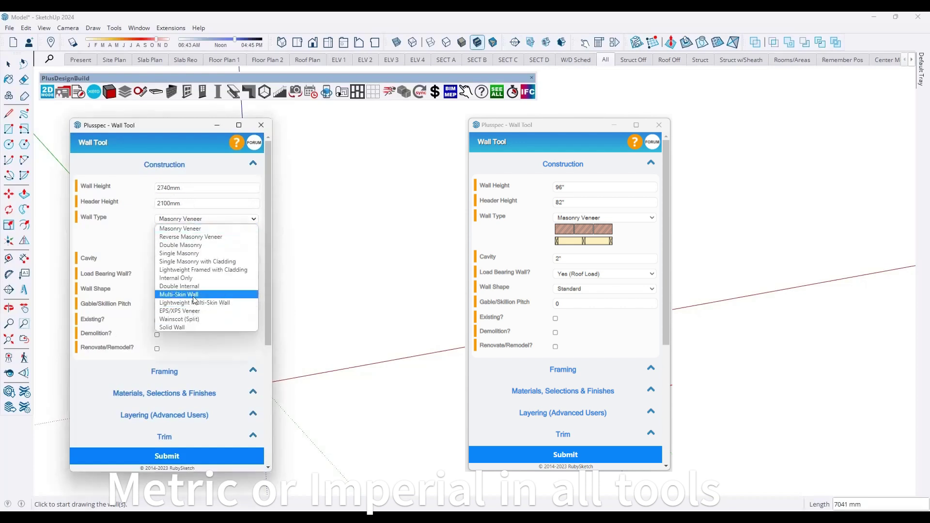
{"action": "left_click", "coordinate": [169, 228]}
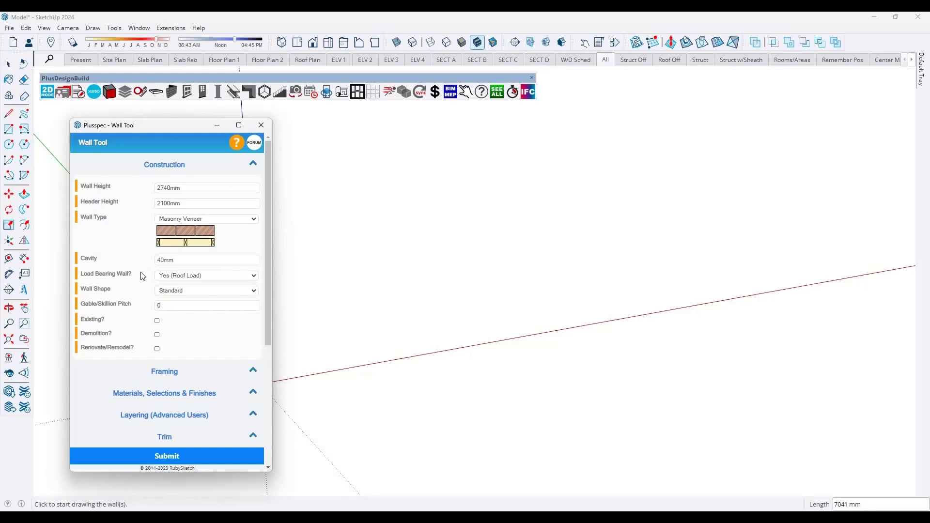
- Set the wall type to Solid Wall with 300mm thickness
{"action": "left_click", "coordinate": [175, 220]}
{"action": "left_click", "coordinate": [170, 327]}
{"action": "left_click_drag", "start_coordinate": [182, 260], "coordinate": [153, 263]}
{"action": "left_click", "coordinate": [140, 253]}
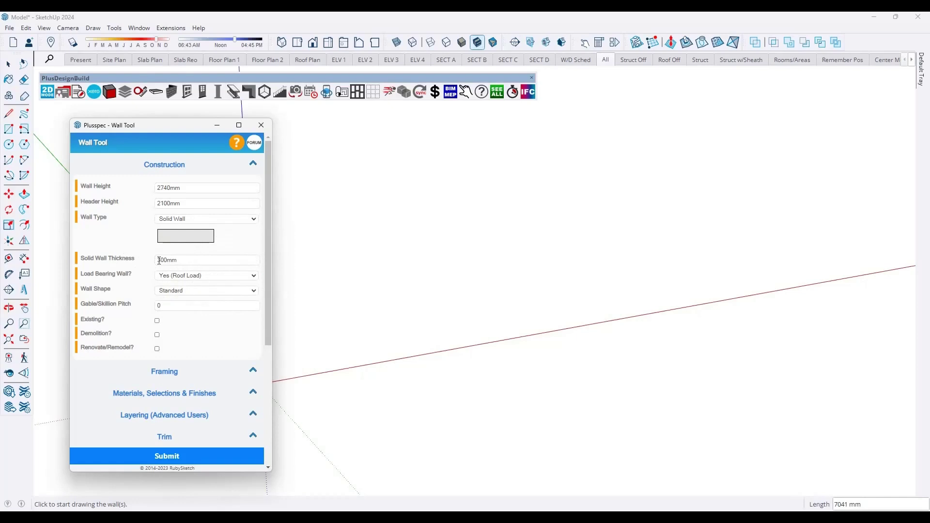
- Draw a rectangle of 2740mm-high walls from the axis origin, closing on the start point
{"action": "mouse_move", "coordinate": [316, 353]}
{"action": "middle_mouse_down"}
{"action": "mouse_move", "coordinate": [442, 337]}
{"action": "mouse_move", "coordinate": [425, 367]}
{"action": "mouse_move", "coordinate": [382, 399]}
{"action": "mouse_move", "coordinate": [388, 420]}
{"action": "middle_mouse_up"}
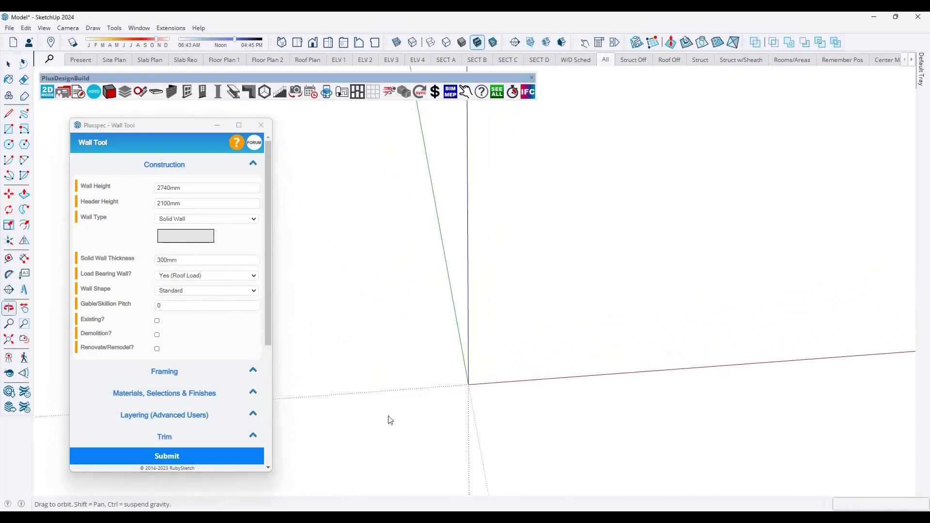
{"action": "left_click", "coordinate": [468, 386]}
{"action": "scroll", "coordinate": [453, 296], "scroll_direction": "up", "scroll_amount": 1}
{"action": "scroll", "coordinate": [454, 295], "scroll_direction": "up", "scroll_amount": 2}
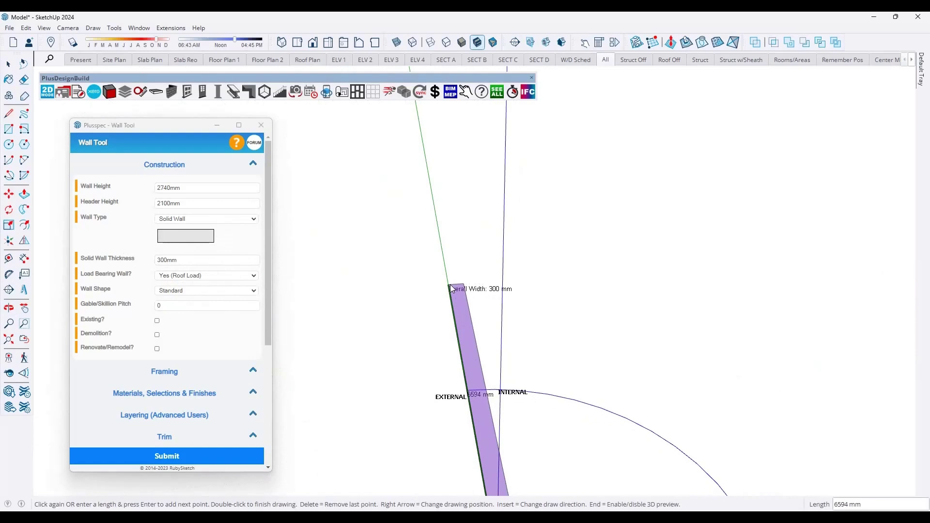
{"action": "scroll", "coordinate": [451, 289], "scroll_direction": "down", "scroll_amount": 4}
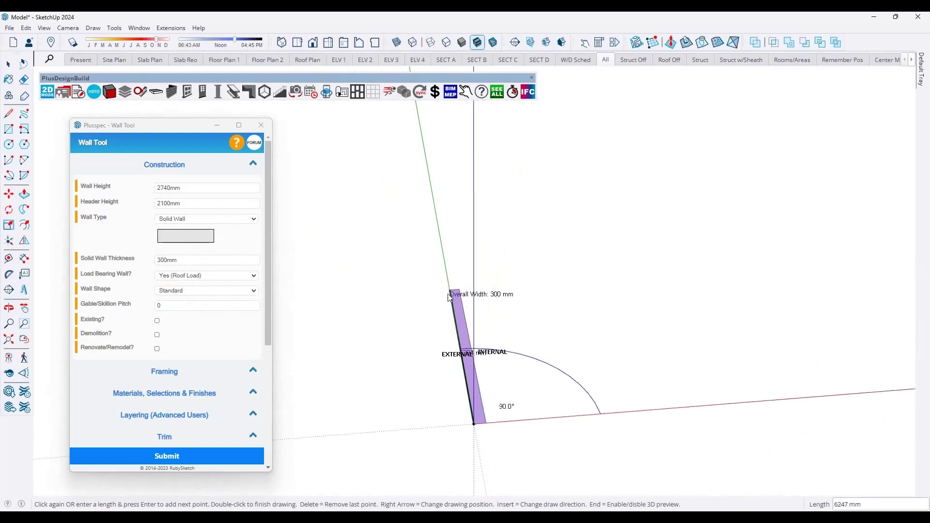
{"action": "middle_click_drag", "start_coordinate": [451, 289], "coordinate": [405, 350]}
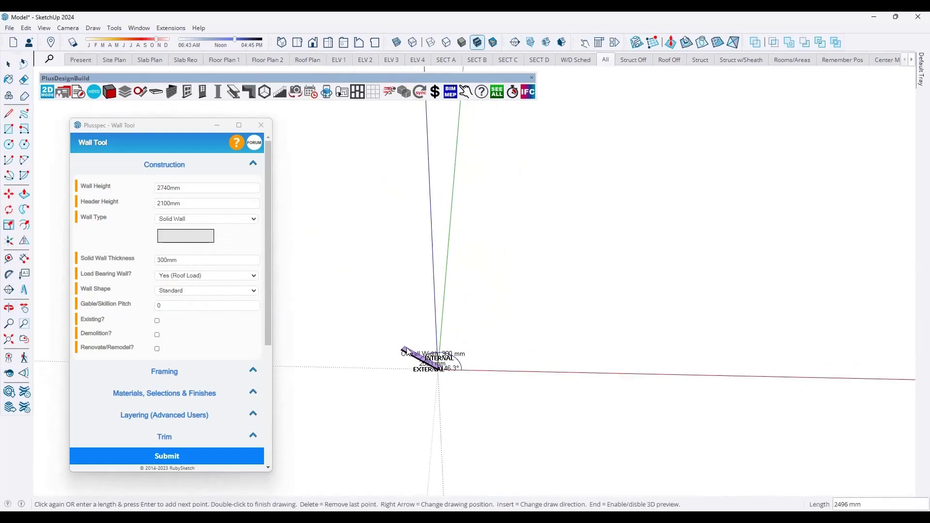
{"action": "left_click", "coordinate": [452, 228]}
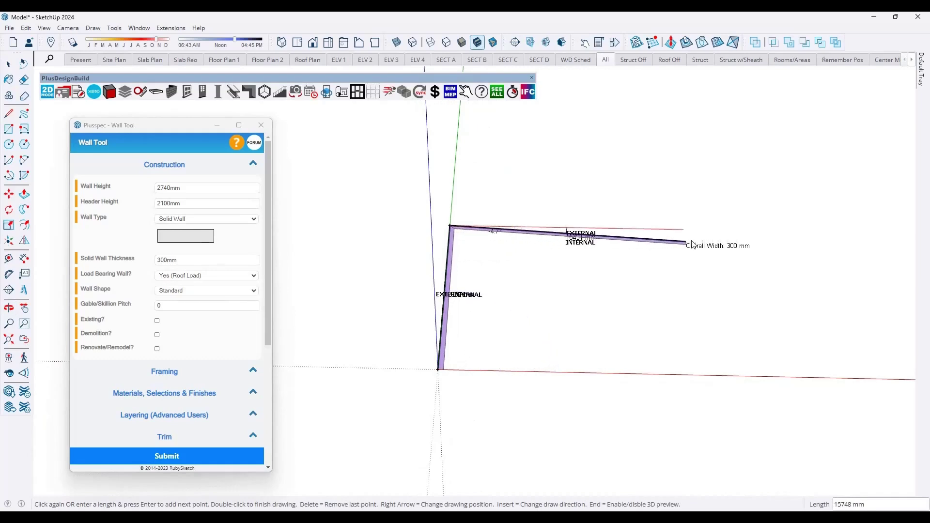
{"action": "left_click", "coordinate": [703, 261]}
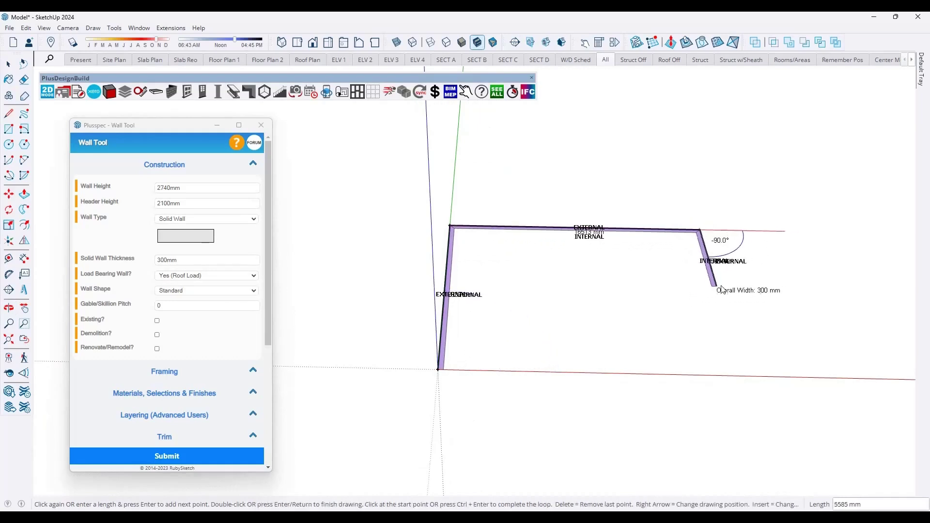
{"action": "left_click", "coordinate": [438, 371]}
{"action": "key", "text": "o"}
{"action": "mouse_move", "coordinate": [466, 357]}
{"action": "left_mouse_down"}
{"action": "mouse_move", "coordinate": [565, 307]}
{"action": "mouse_move", "coordinate": [586, 315]}
{"action": "mouse_move", "coordinate": [522, 342]}
{"action": "mouse_move", "coordinate": [569, 303]}
{"action": "left_mouse_up"}
{"action": "key", "text": "space"}
{"action": "middle_click_drag", "start_coordinate": [568, 303], "coordinate": [527, 334]}
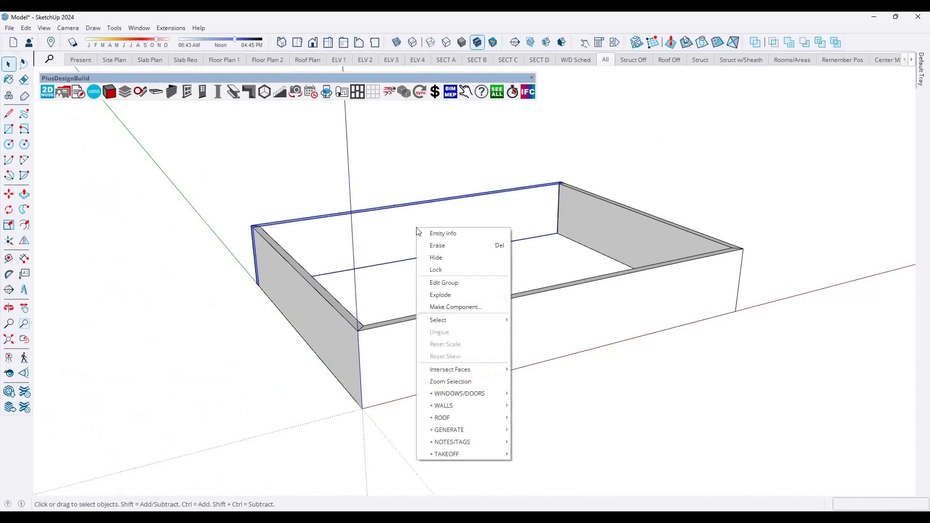
- Select all walls of the loop with Select Connected Walls
{"action": "right_click", "coordinate": [418, 228]}
{"action": "mouse_move", "coordinate": [464, 404]}
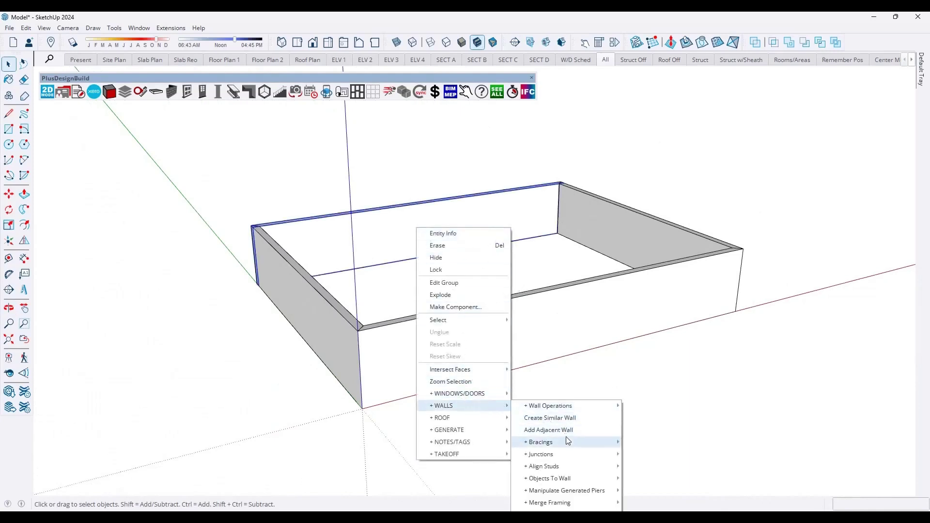
{"action": "mouse_move", "coordinate": [578, 408]}
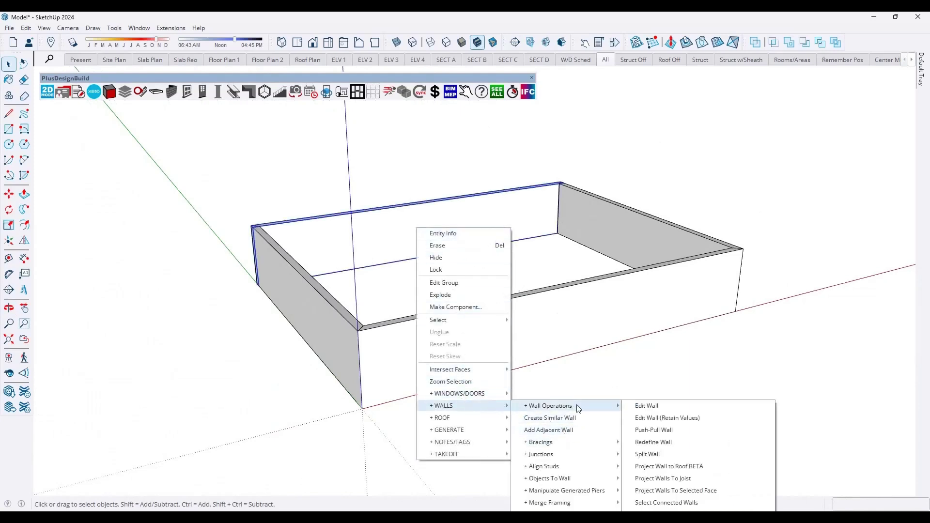
{"action": "left_click", "coordinate": [674, 503]}
- Open Edit Wall for the selected walls in the Plusspec Wall Tool
{"action": "right_click", "coordinate": [435, 216]}
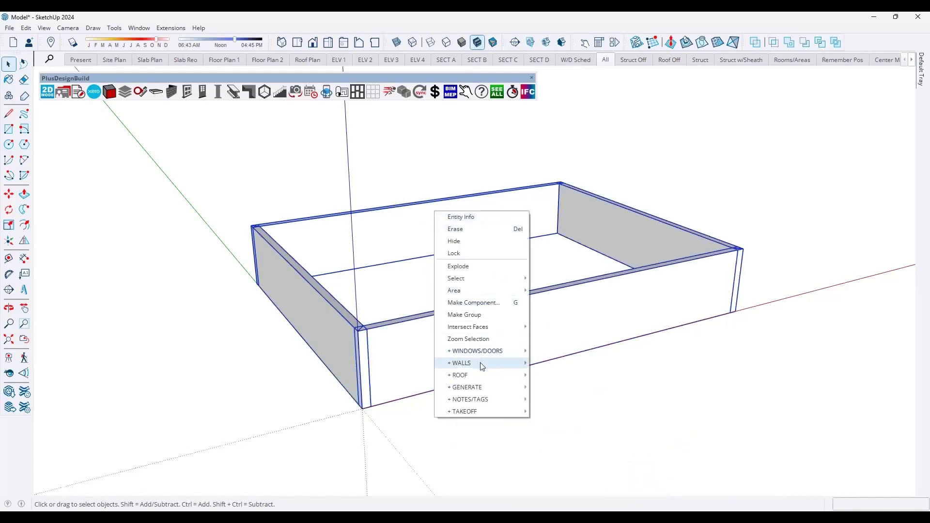
{"action": "mouse_move", "coordinate": [507, 365]}
{"action": "mouse_move", "coordinate": [567, 364]}
{"action": "left_click", "coordinate": [626, 366]}
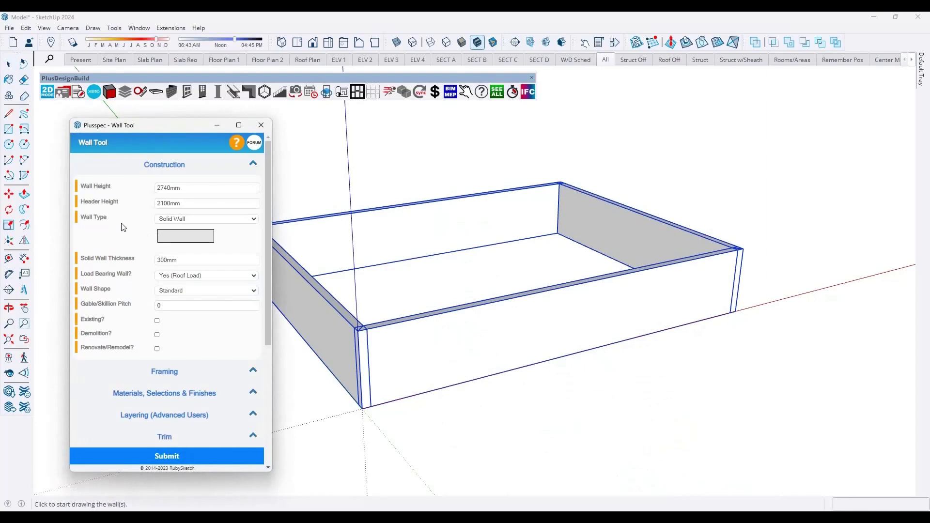
- Change the wall type to Masonry Veneer, keeping Timber as the frame type
{"action": "left_click", "coordinate": [174, 220]}
{"action": "left_click", "coordinate": [178, 229]}
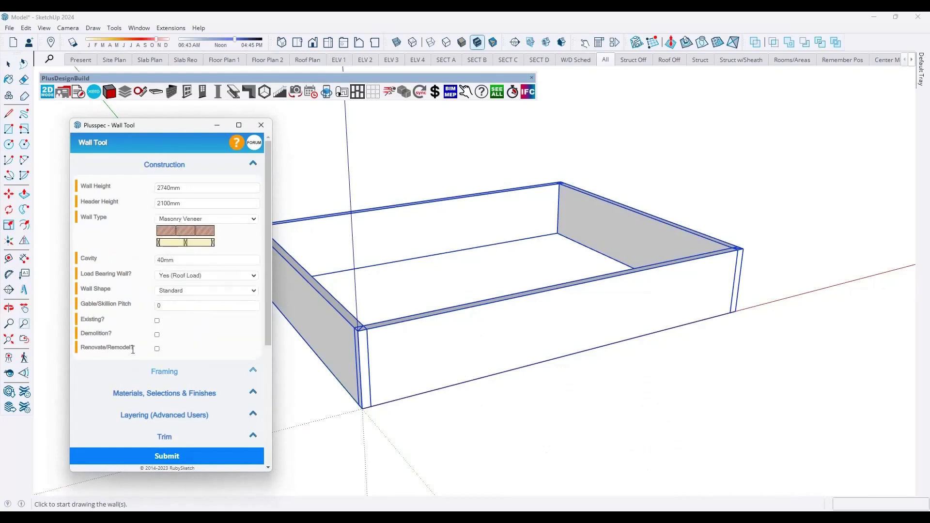
{"action": "scroll", "coordinate": [130, 336], "scroll_direction": "down", "scroll_amount": 1}
{"action": "left_click", "coordinate": [134, 330]}
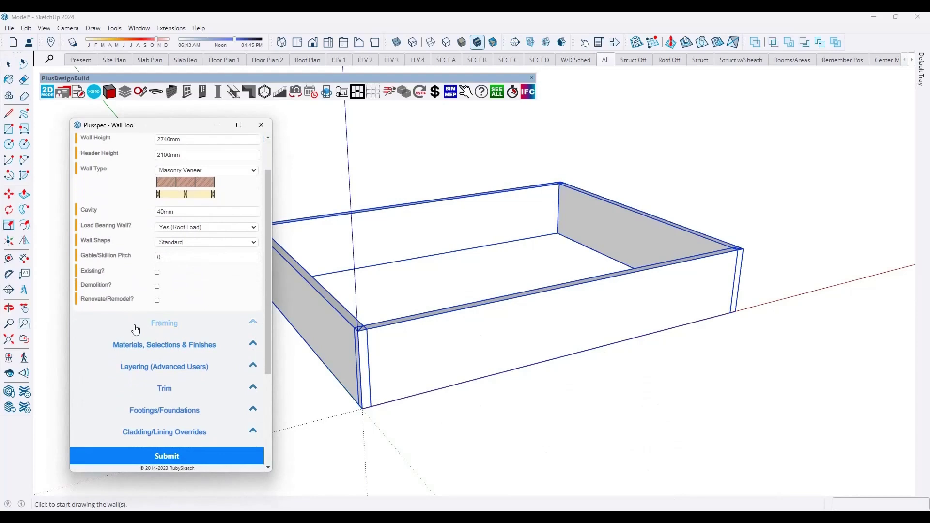
{"action": "scroll", "coordinate": [138, 330], "scroll_direction": "down", "scroll_amount": 2}
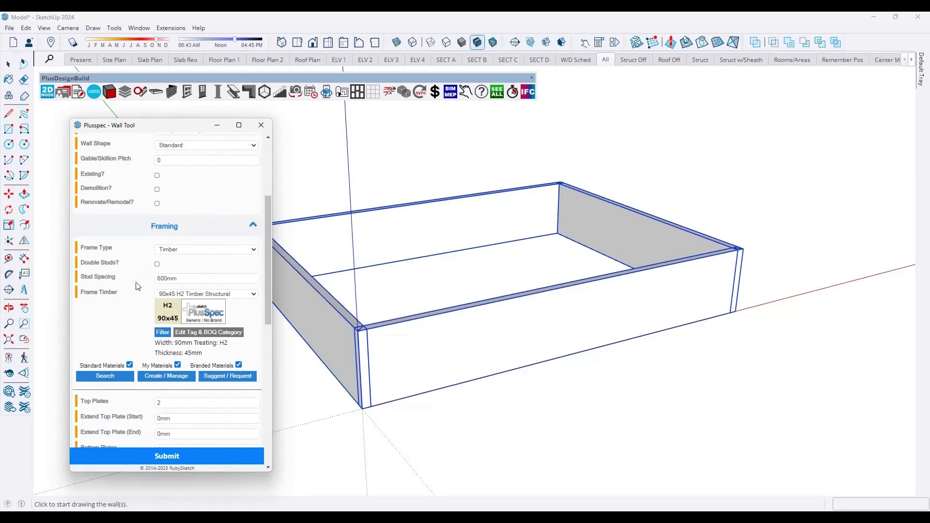
{"action": "left_click", "coordinate": [170, 250]}
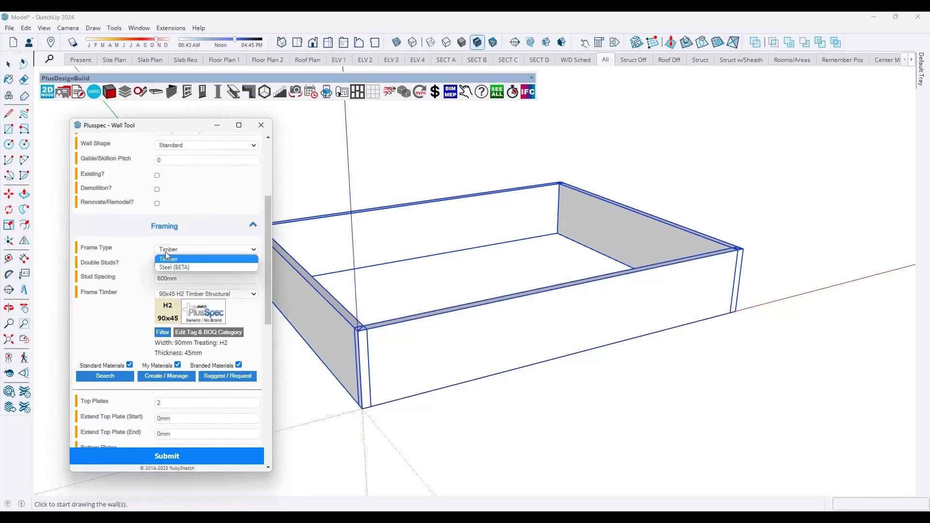
{"action": "left_click", "coordinate": [165, 254]}
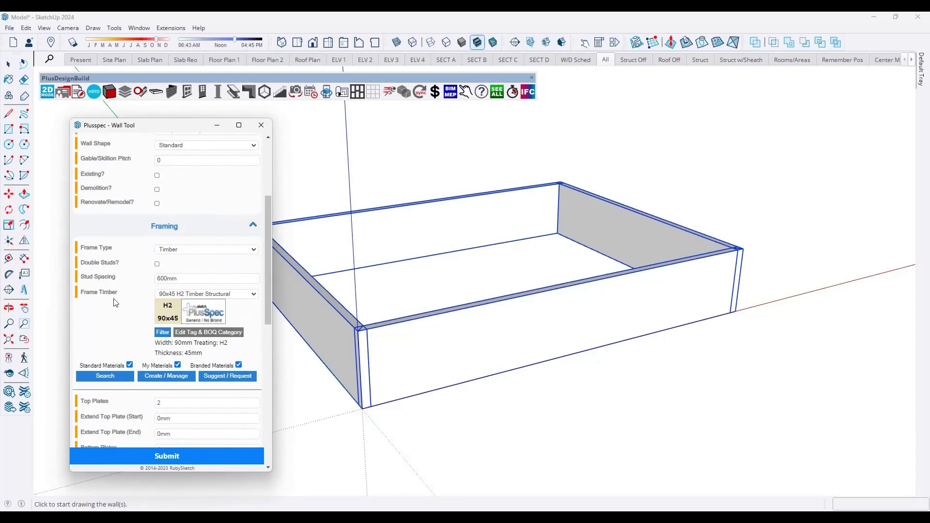
{"action": "left_click", "coordinate": [151, 234]}
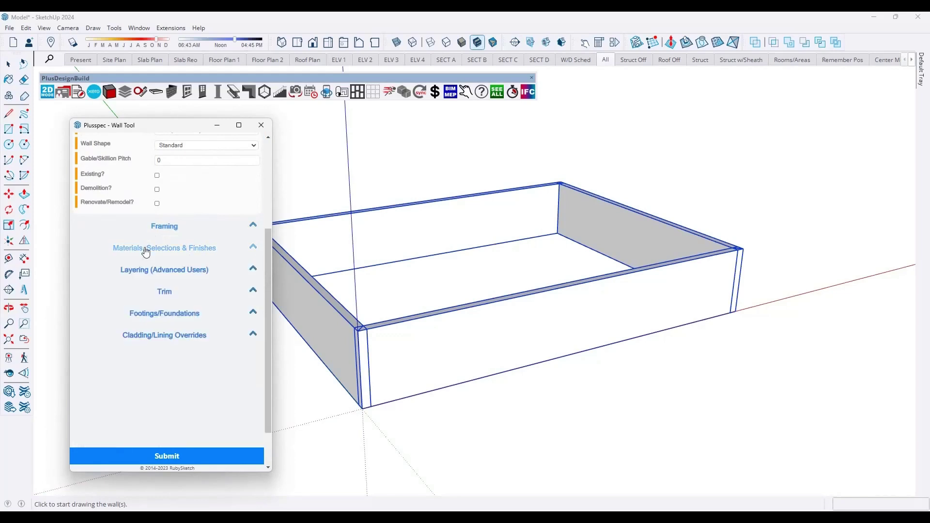
- Set Austral Bowral Bricks Capitol Red cladding and Gyprock CD Plasterboard (10mm) internal lining
{"action": "left_click", "coordinate": [151, 246]}
{"action": "left_click", "coordinate": [173, 270]}
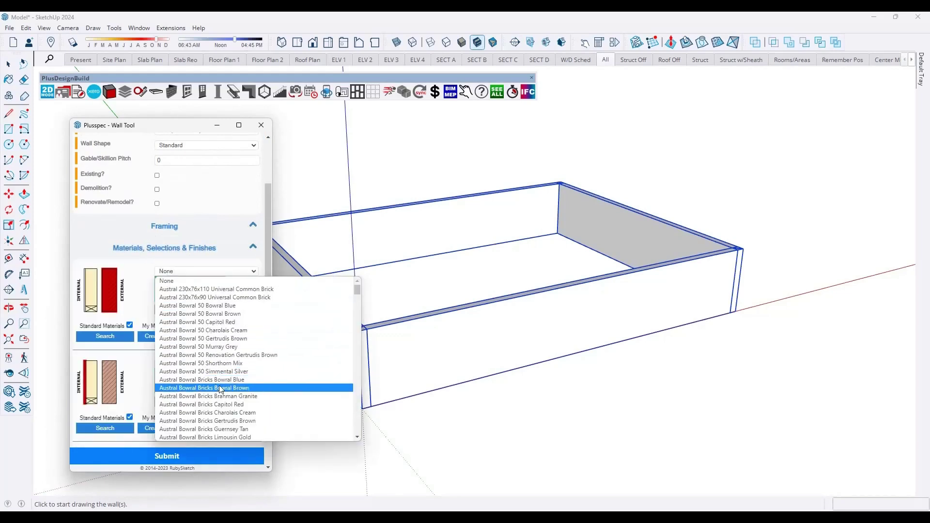
{"action": "left_click", "coordinate": [225, 405]}
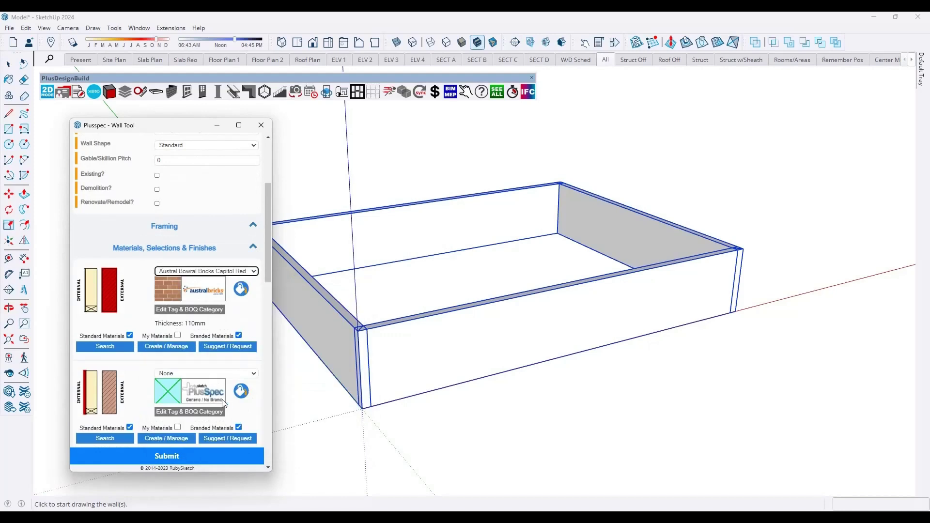
{"action": "left_click", "coordinate": [182, 375]}
{"action": "left_click", "coordinate": [215, 238]}
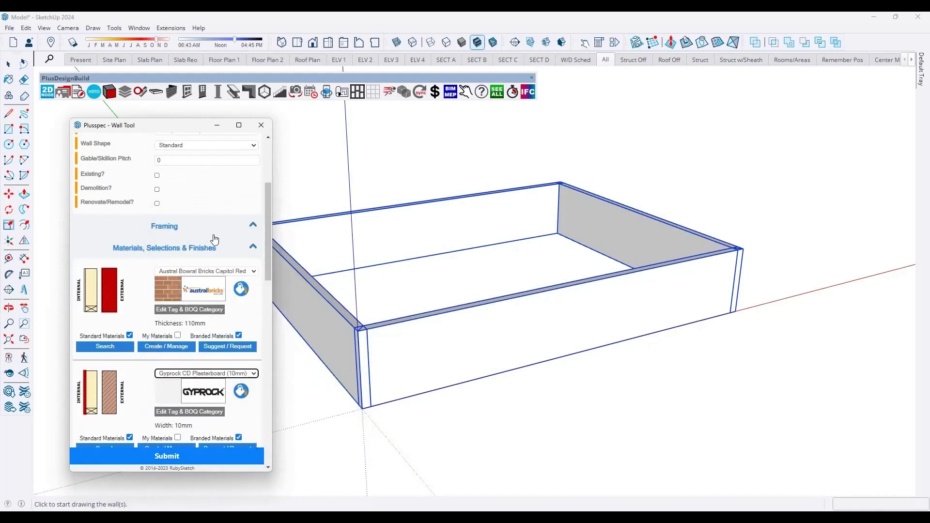
{"action": "scroll", "coordinate": [137, 306], "scroll_direction": "down", "scroll_amount": 1}
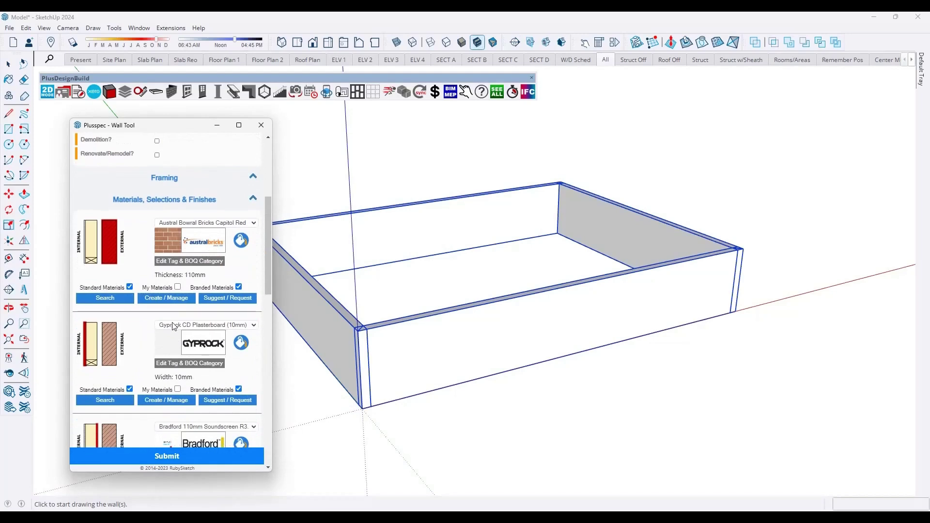
{"action": "left_click", "coordinate": [175, 324]}
{"action": "left_click", "coordinate": [193, 359]}
{"action": "scroll", "coordinate": [154, 333], "scroll_direction": "up", "scroll_amount": 4}
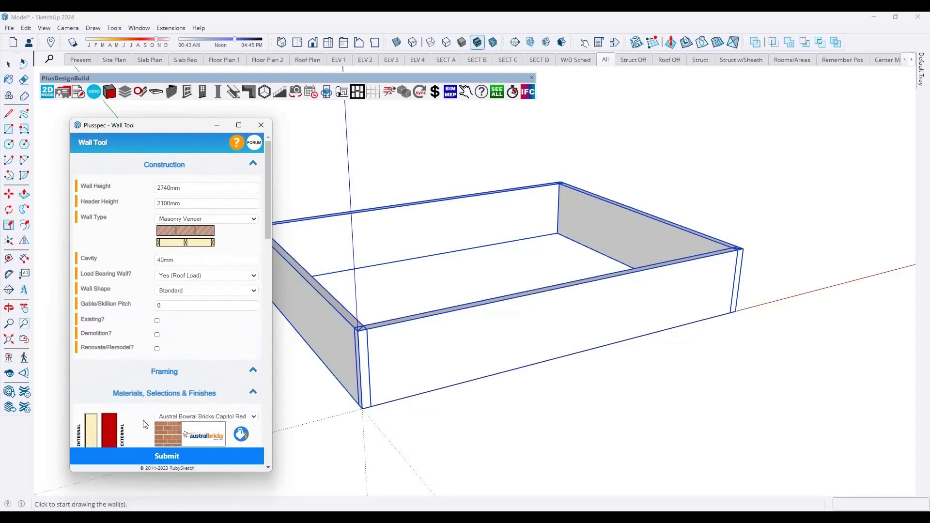
{"action": "left_click", "coordinate": [167, 458]}
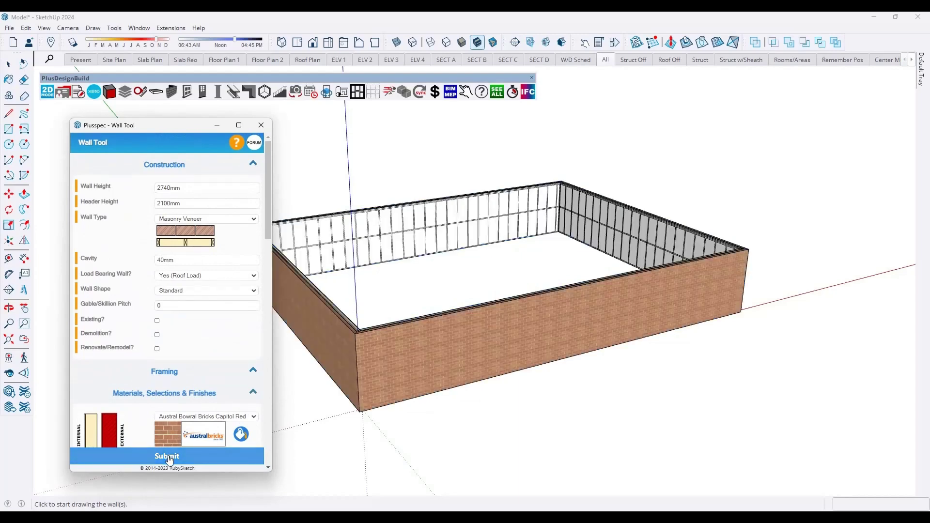
{"action": "scroll", "coordinate": [445, 360], "scroll_direction": "up", "scroll_amount": 10}
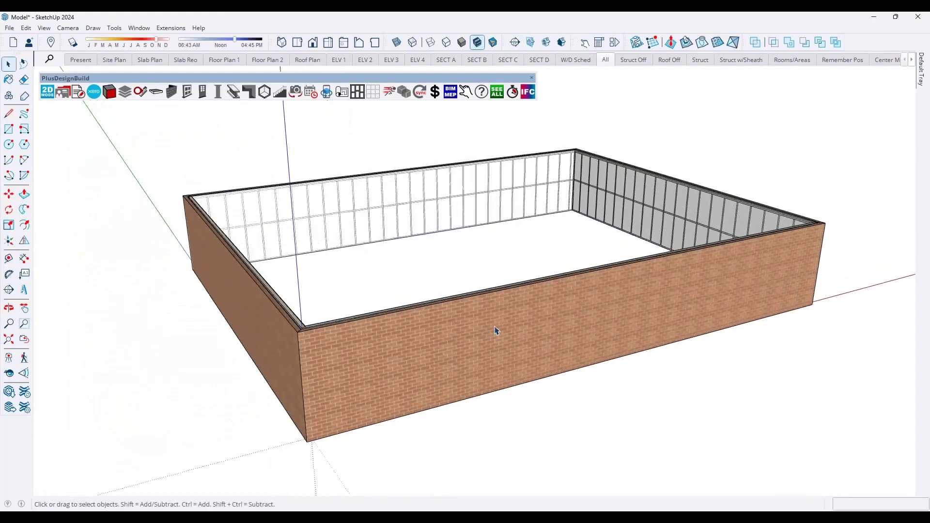
{"action": "scroll", "coordinate": [569, 305], "scroll_direction": "down", "scroll_amount": 10}
{"action": "scroll", "coordinate": [562, 310], "scroll_direction": "down", "scroll_amount": 3}
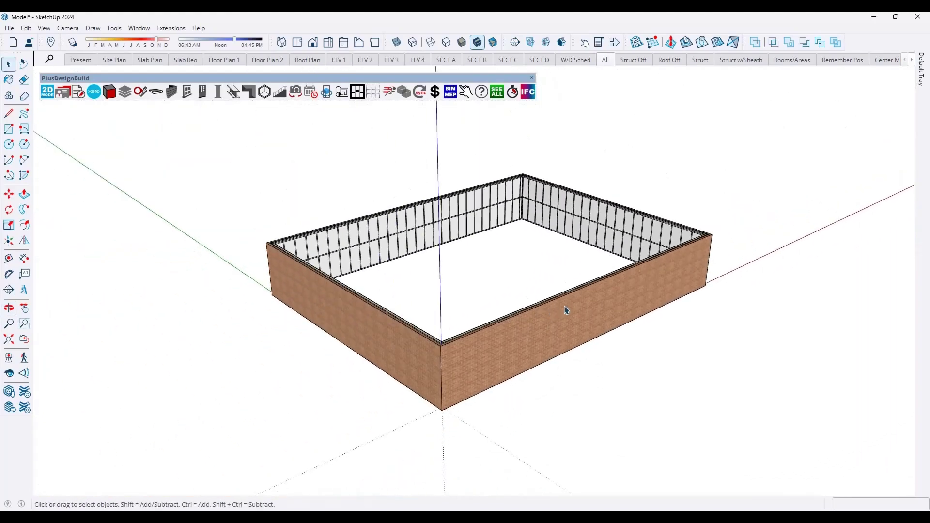
{"action": "middle_click_drag", "start_coordinate": [572, 309], "coordinate": [527, 285]}
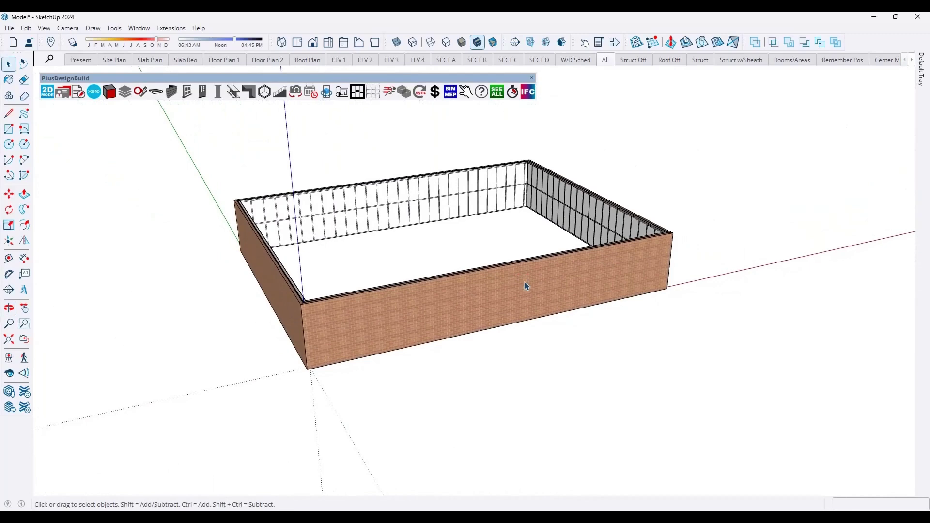
- Push the left brick wall inward with Push/Pull Wall to narrow the building
{"action": "left_click", "coordinate": [281, 297]}
{"action": "left_click", "coordinate": [171, 93]}
{"action": "left_click", "coordinate": [78, 40]}
{"action": "left_click", "coordinate": [303, 271]}
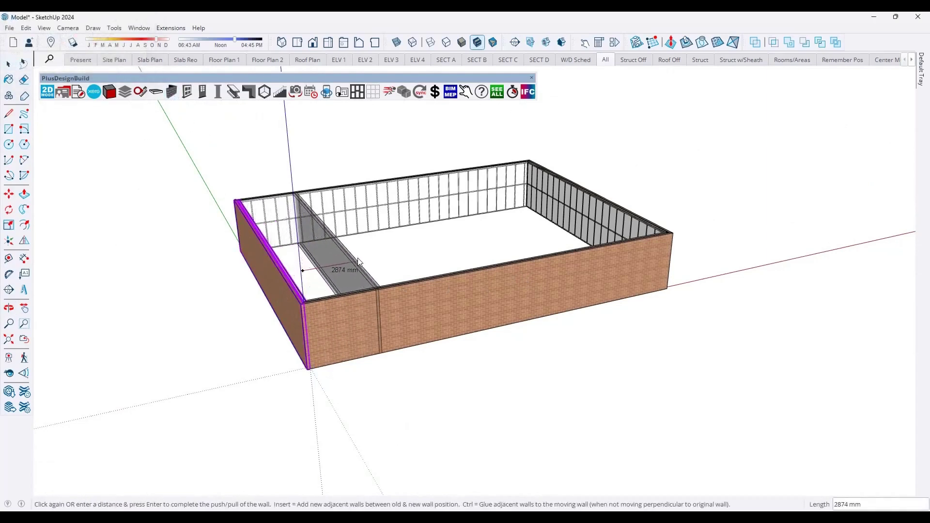
{"action": "left_click", "coordinate": [383, 288]}
{"action": "key", "text": "space"}
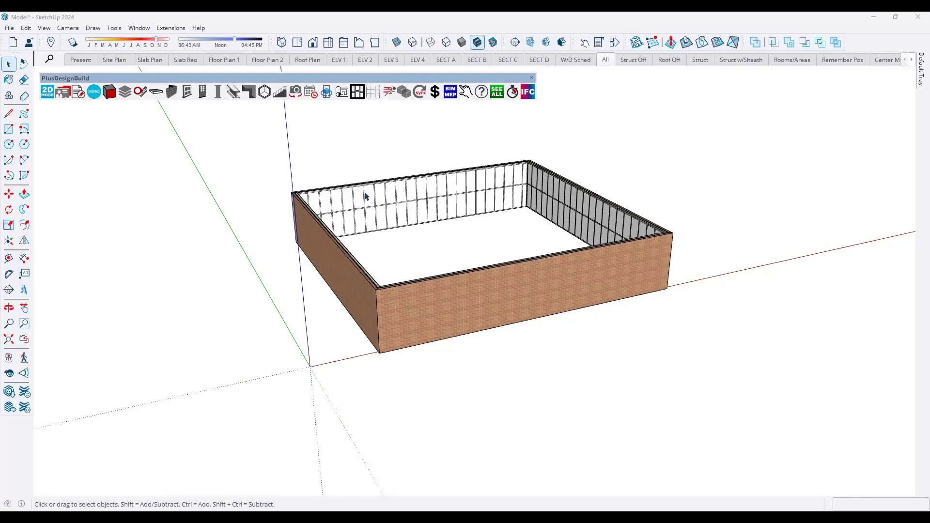
{"action": "left_click", "coordinate": [232, 60]}
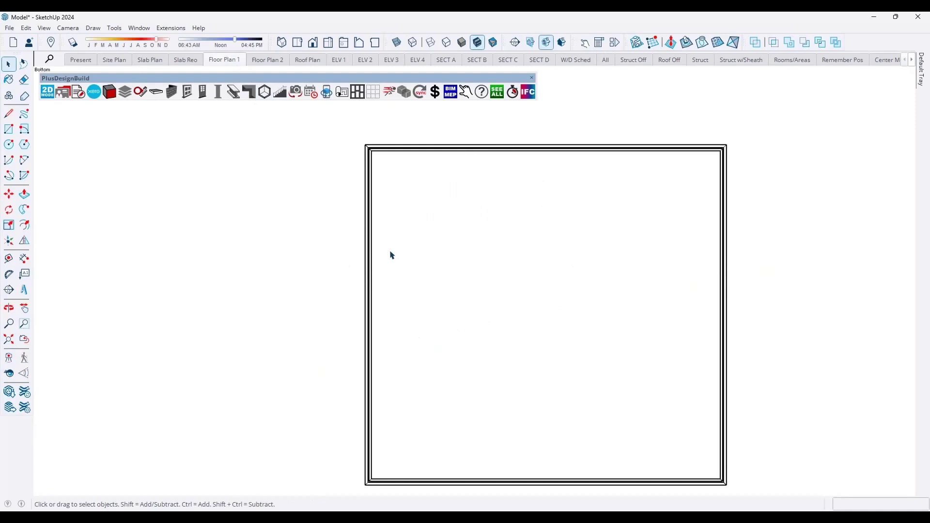
{"action": "left_click", "coordinate": [605, 60]}
{"action": "left_click", "coordinate": [28, 340]}
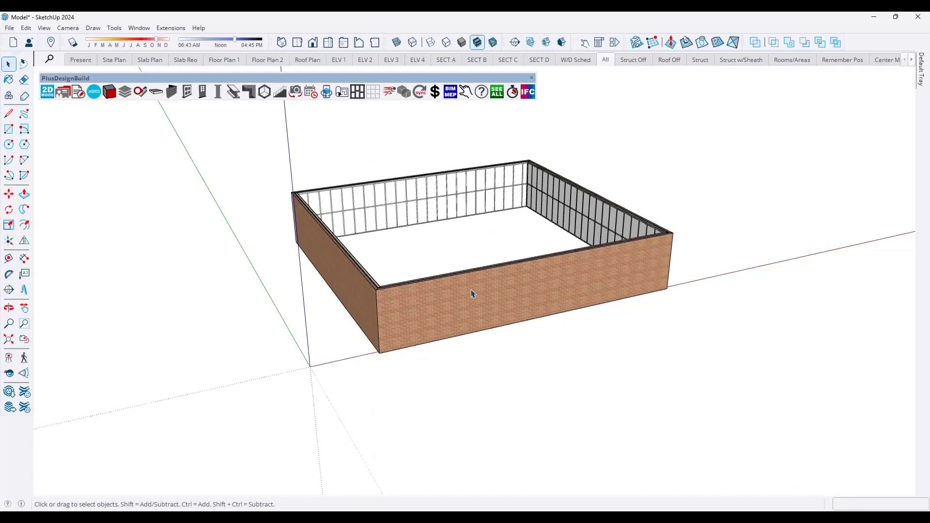
- Split the front brick wall twice and push the middle segment out as a bay
{"action": "right_click", "coordinate": [525, 266]}
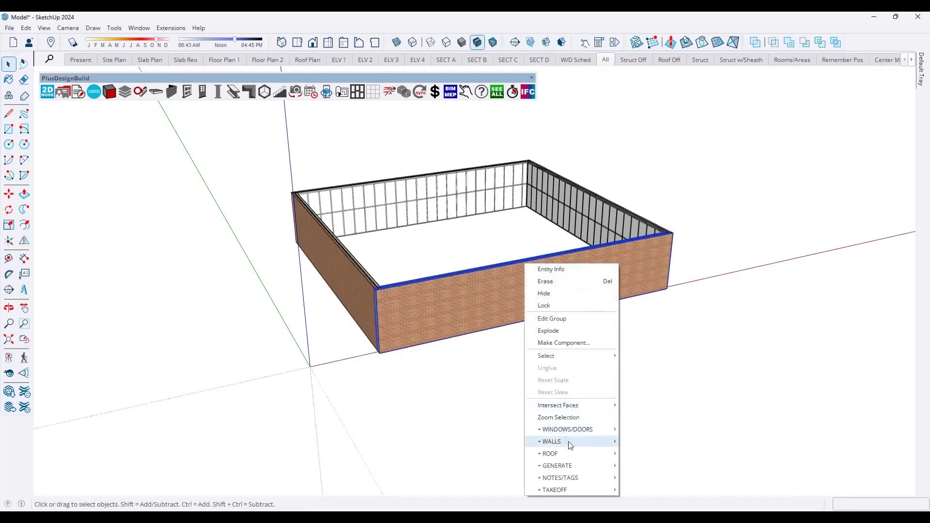
{"action": "mouse_move", "coordinate": [568, 441]}
{"action": "mouse_move", "coordinate": [667, 420]}
{"action": "left_click", "coordinate": [810, 455]}
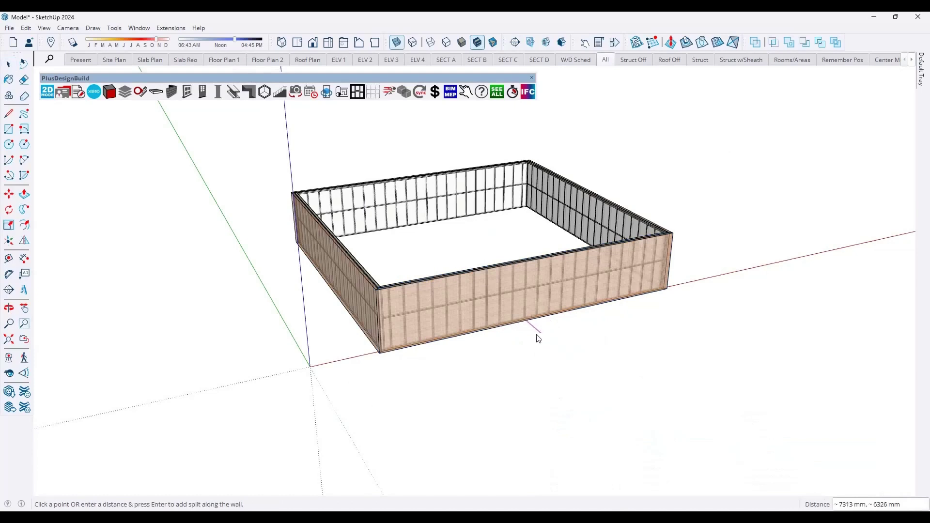
{"action": "left_click", "coordinate": [533, 332]}
{"action": "left_click", "coordinate": [583, 317]}
{"action": "key", "text": "Return"}
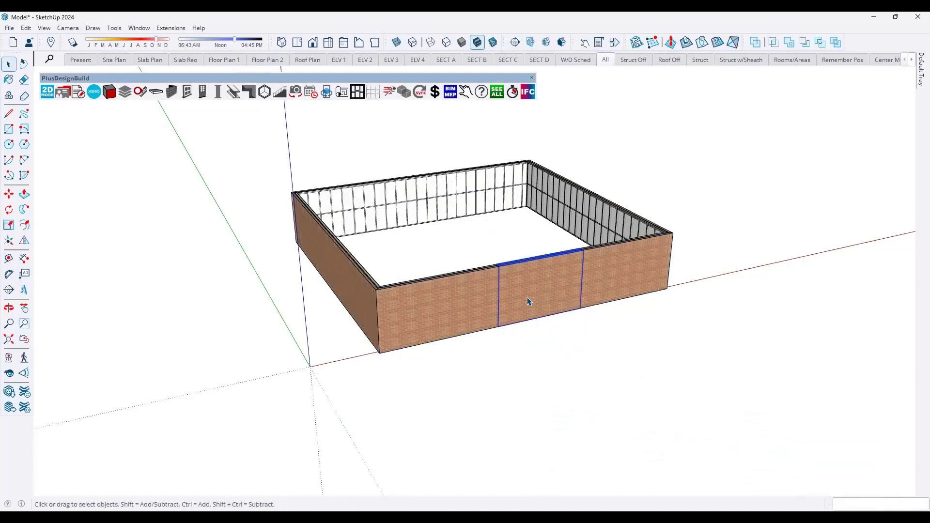
{"action": "left_click", "coordinate": [172, 92]}
{"action": "left_click", "coordinate": [61, 40]}
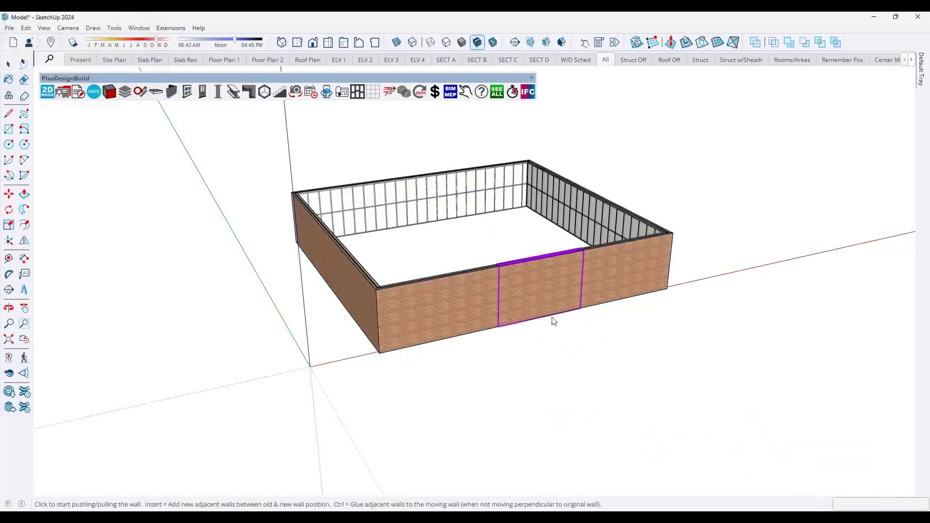
{"action": "left_click", "coordinate": [553, 320]}
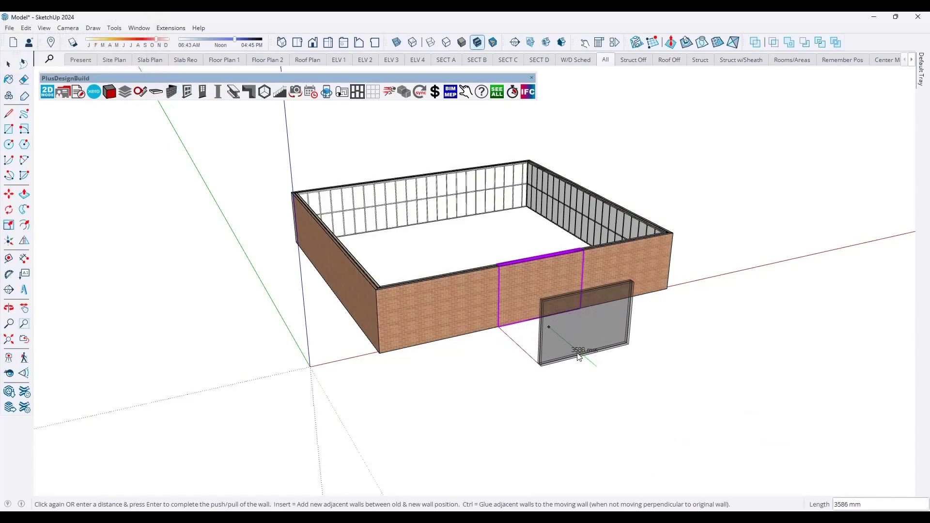
{"action": "left_click", "coordinate": [570, 346]}
{"action": "key", "text": "space"}
- Split the long front wall and push the new segment inward about 3132mm
{"action": "middle_click_drag", "start_coordinate": [473, 318], "coordinate": [368, 369]}
{"action": "right_click", "coordinate": [365, 371]}
{"action": "mouse_move", "coordinate": [393, 317]}
{"action": "mouse_move", "coordinate": [487, 318]}
{"action": "left_click", "coordinate": [596, 365]}
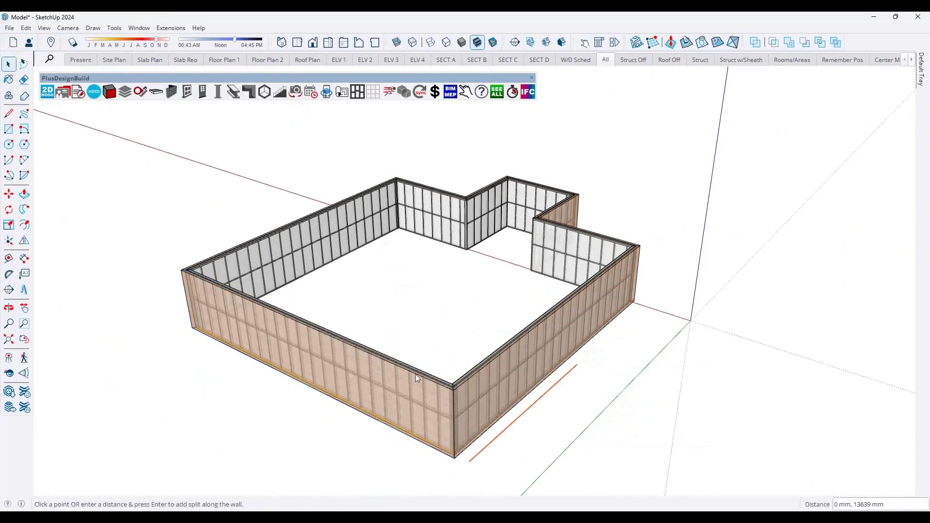
{"action": "left_click", "coordinate": [259, 382]}
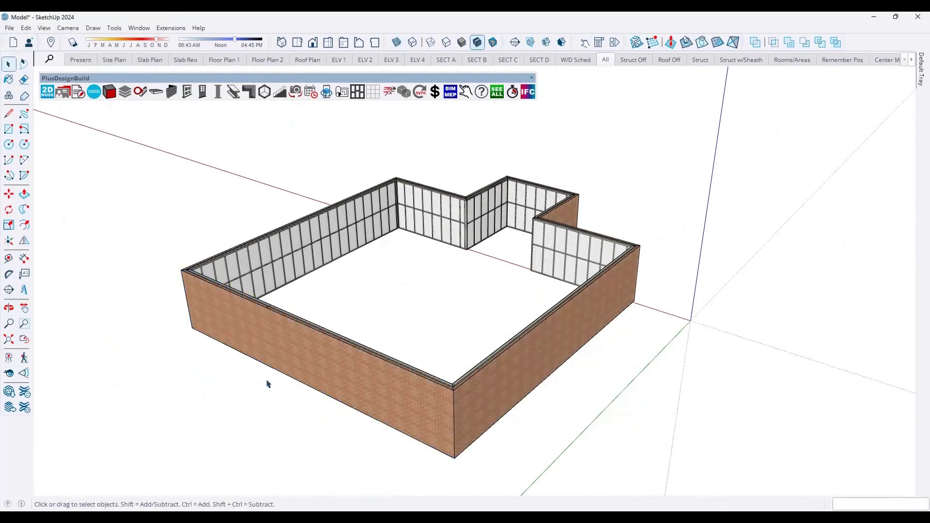
{"action": "left_click", "coordinate": [348, 370]}
{"action": "left_click", "coordinate": [171, 92]}
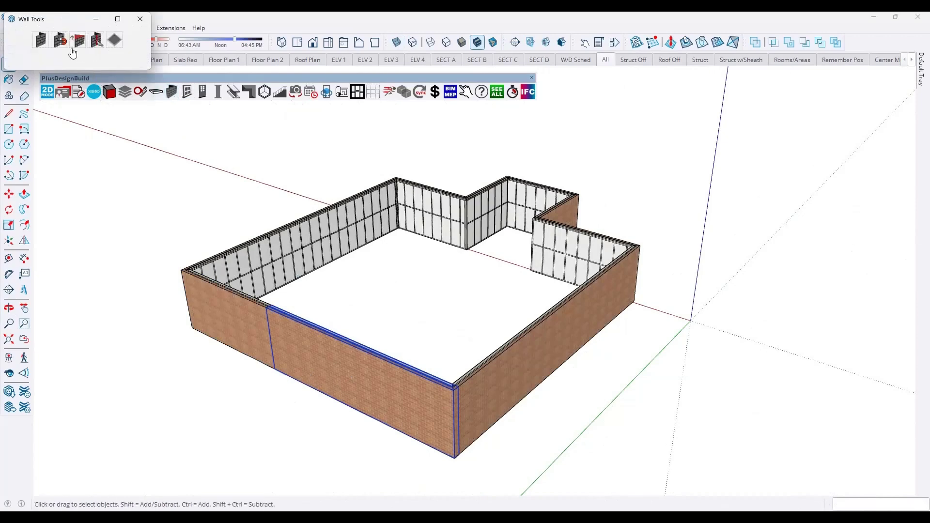
{"action": "left_click", "coordinate": [68, 48]}
{"action": "left_click", "coordinate": [401, 350]}
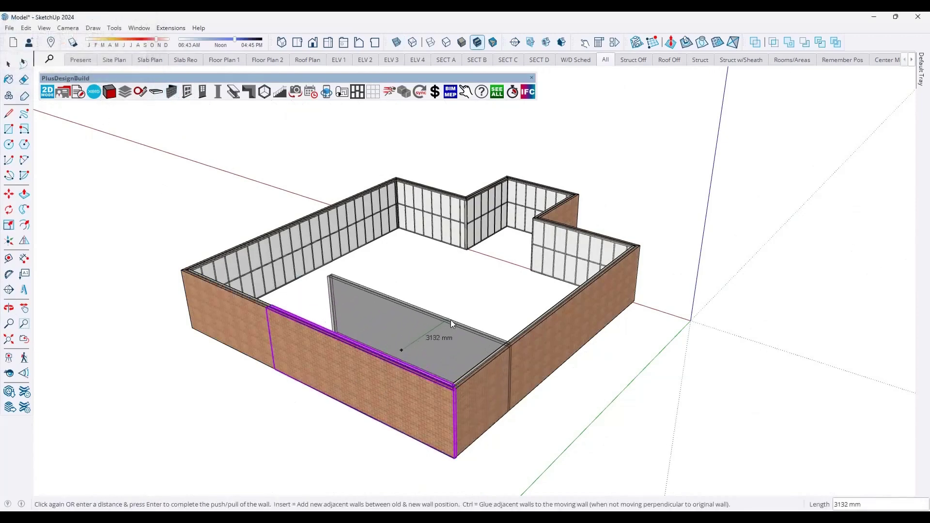
{"action": "left_click", "coordinate": [517, 308]}
{"action": "middle_click_drag", "start_coordinate": [517, 306], "coordinate": [482, 303]}
{"action": "key", "text": "space"}
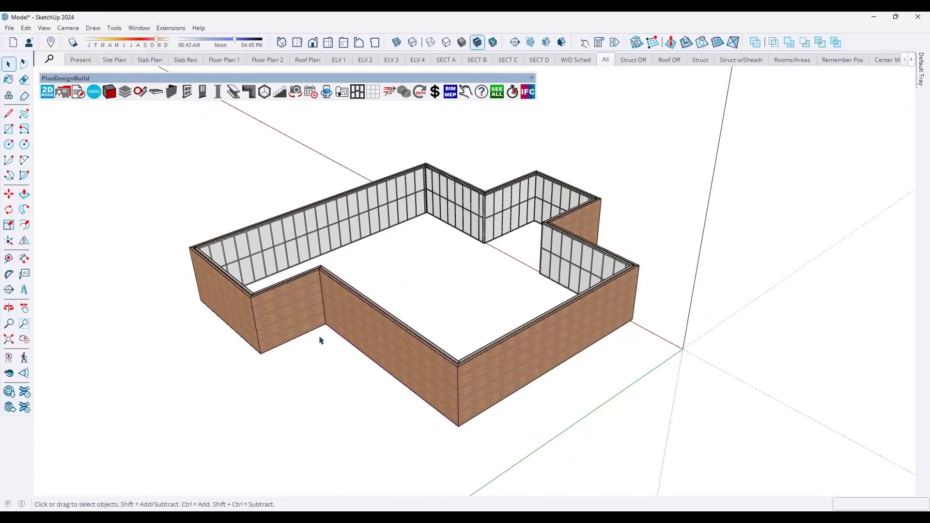
{"action": "middle_click_drag", "start_coordinate": [320, 338], "coordinate": [390, 321]}
- Place an aluminium window with sill in the front brick wall
{"action": "right_click", "coordinate": [376, 317]}
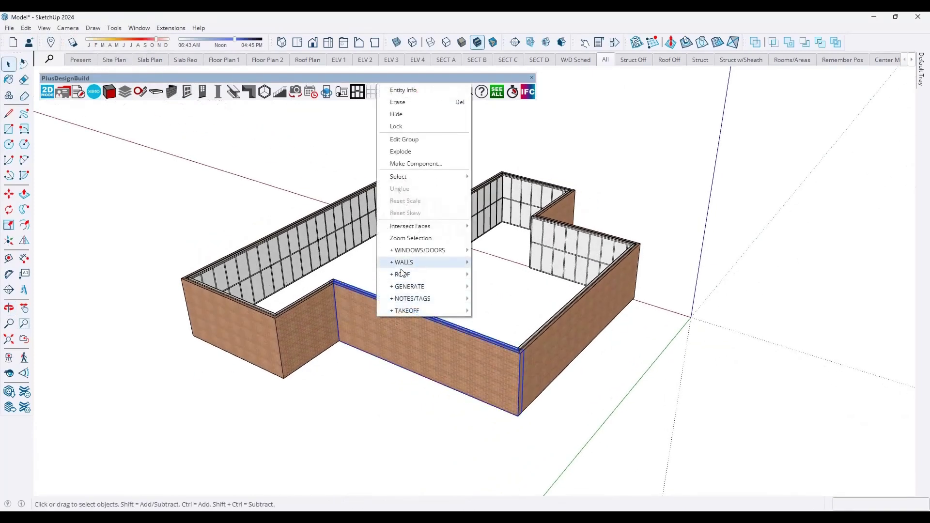
{"action": "mouse_move", "coordinate": [419, 250]}
{"action": "left_click", "coordinate": [490, 247]}
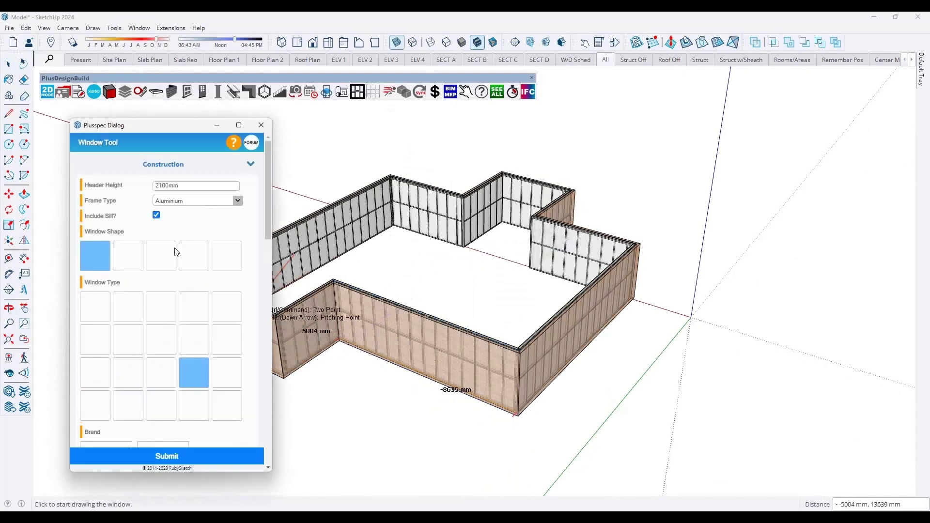
{"action": "scroll", "coordinate": [146, 295], "scroll_direction": "down", "scroll_amount": 1}
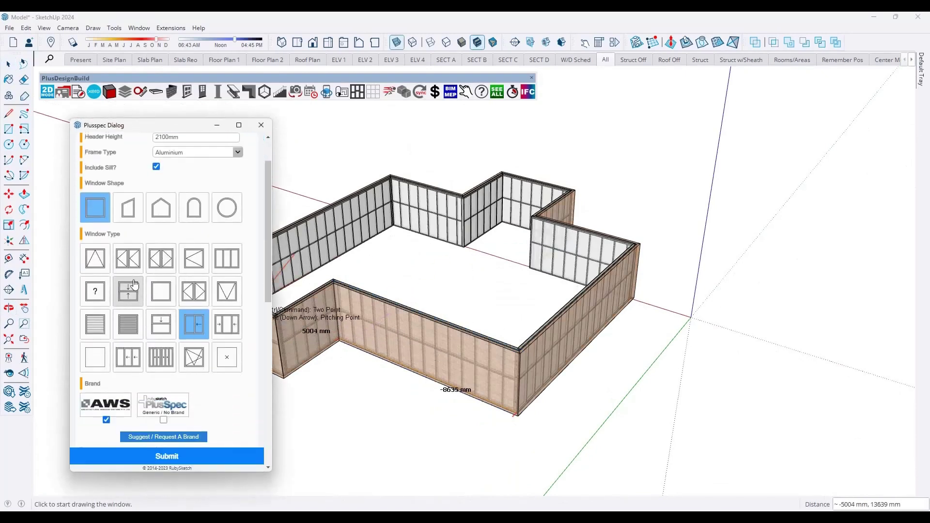
{"action": "scroll", "coordinate": [235, 341], "scroll_direction": "up", "scroll_amount": 1}
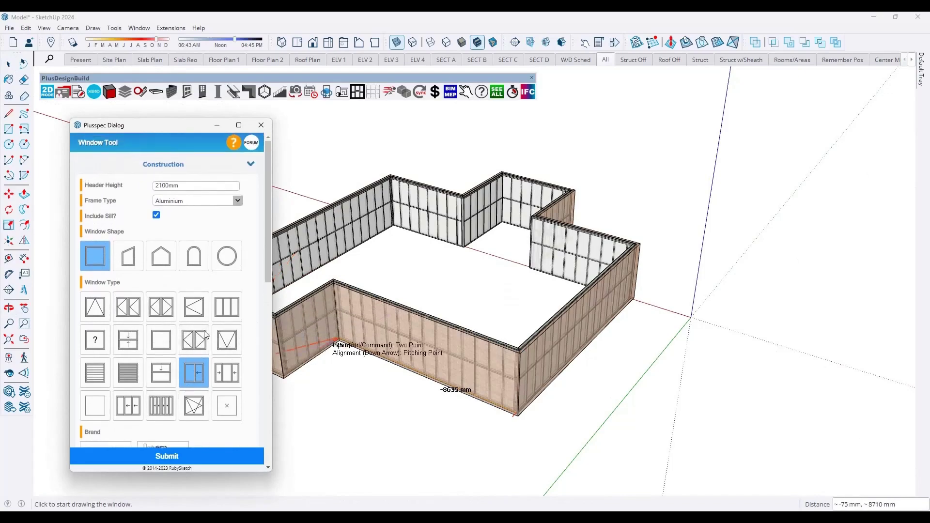
{"action": "scroll", "coordinate": [395, 379], "scroll_direction": "up", "scroll_amount": 6}
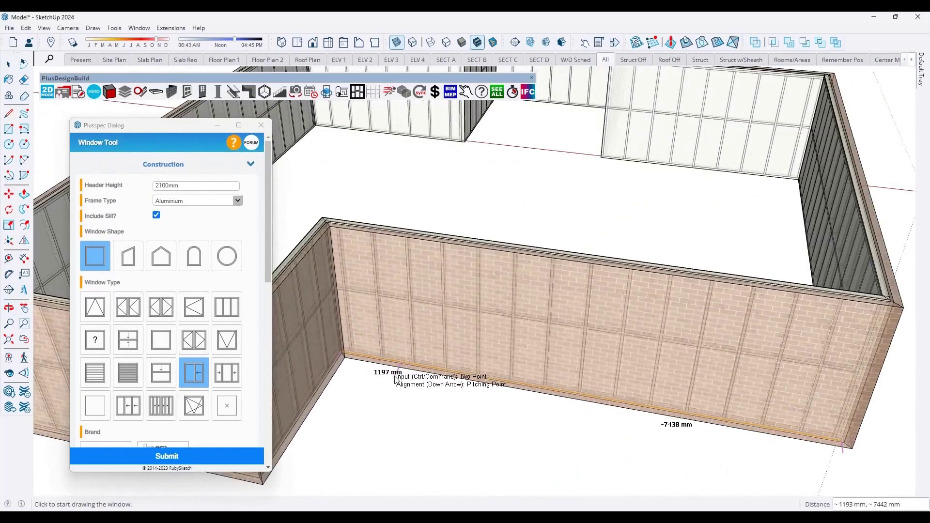
{"action": "left_click", "coordinate": [426, 281]}
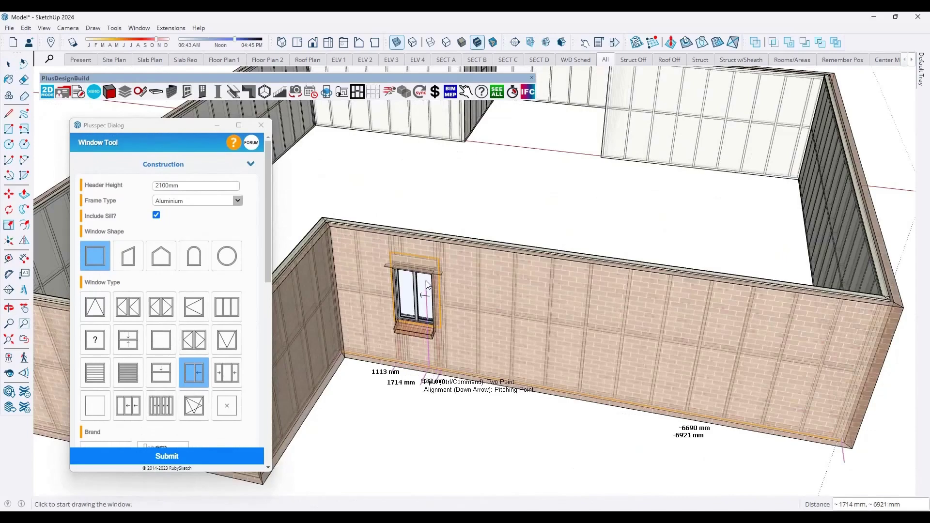
{"action": "scroll", "coordinate": [426, 281], "scroll_direction": "up", "scroll_amount": 1}
{"action": "scroll", "coordinate": [426, 280], "scroll_direction": "up", "scroll_amount": 3}
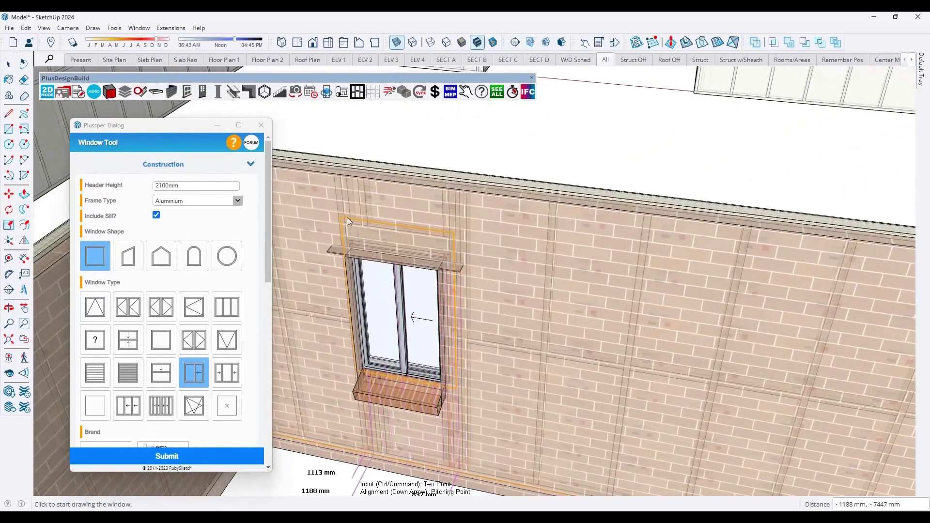
{"action": "scroll", "coordinate": [436, 262], "scroll_direction": "up", "scroll_amount": 4}
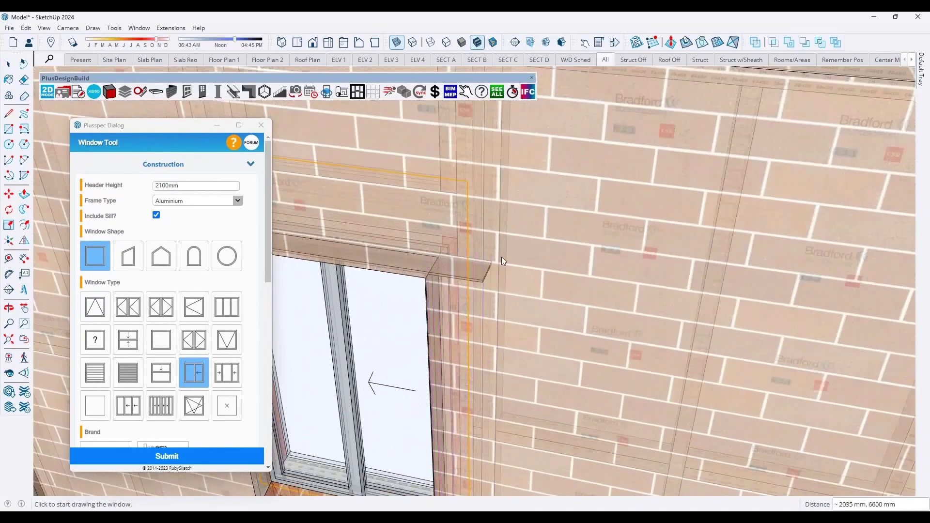
{"action": "scroll", "coordinate": [497, 260], "scroll_direction": "down", "scroll_amount": 2}
{"action": "scroll", "coordinate": [338, 246], "scroll_direction": "up", "scroll_amount": 3}
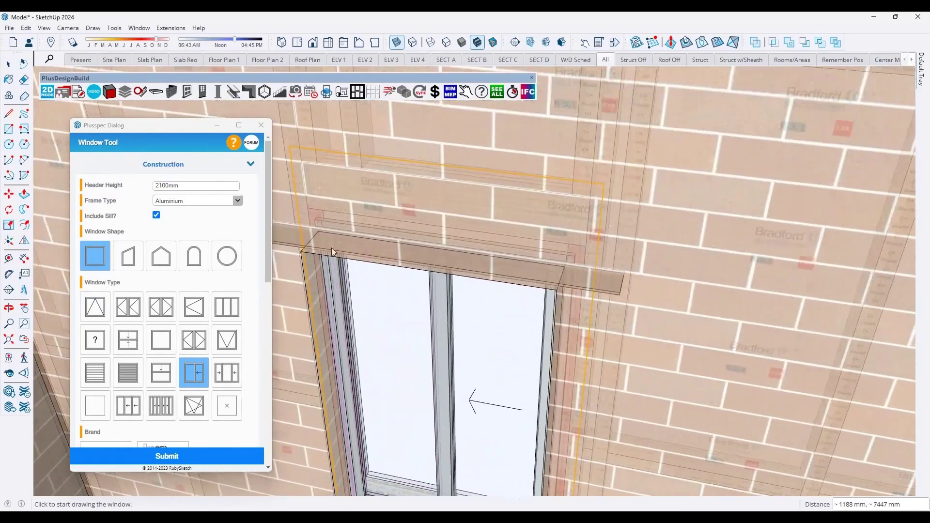
{"action": "middle_click_drag", "start_coordinate": [449, 251], "coordinate": [387, 239]}
{"action": "scroll", "coordinate": [387, 238], "scroll_direction": "down", "scroll_amount": 5}
- Place a second aluminium sliding window by its start point and width, then exit
{"action": "left_click", "coordinate": [509, 417]}
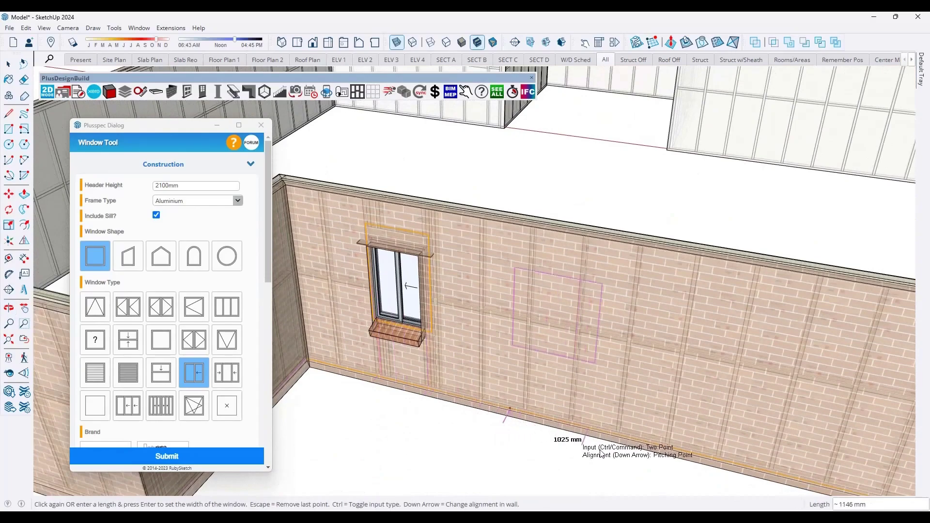
{"action": "left_click", "coordinate": [600, 439]}
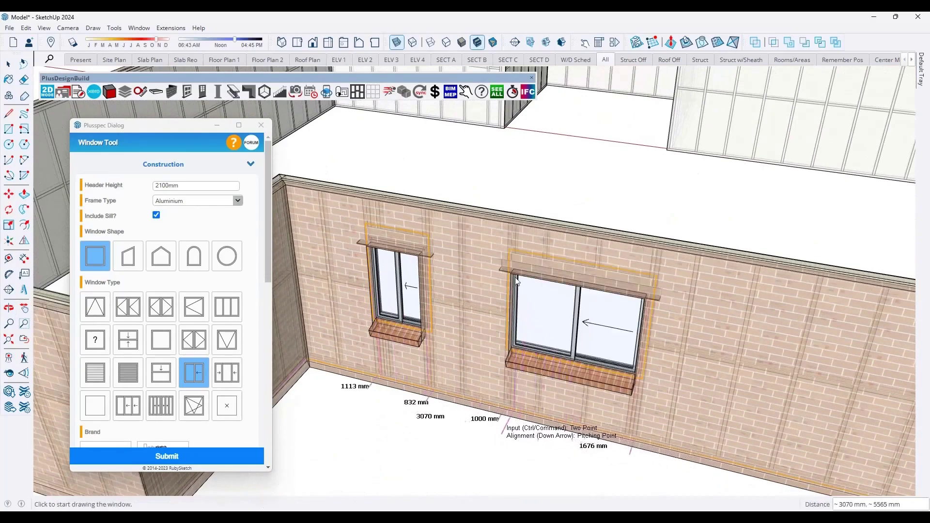
{"action": "scroll", "coordinate": [493, 260], "scroll_direction": "up", "scroll_amount": 6}
{"action": "scroll", "coordinate": [508, 252], "scroll_direction": "down", "scroll_amount": 8}
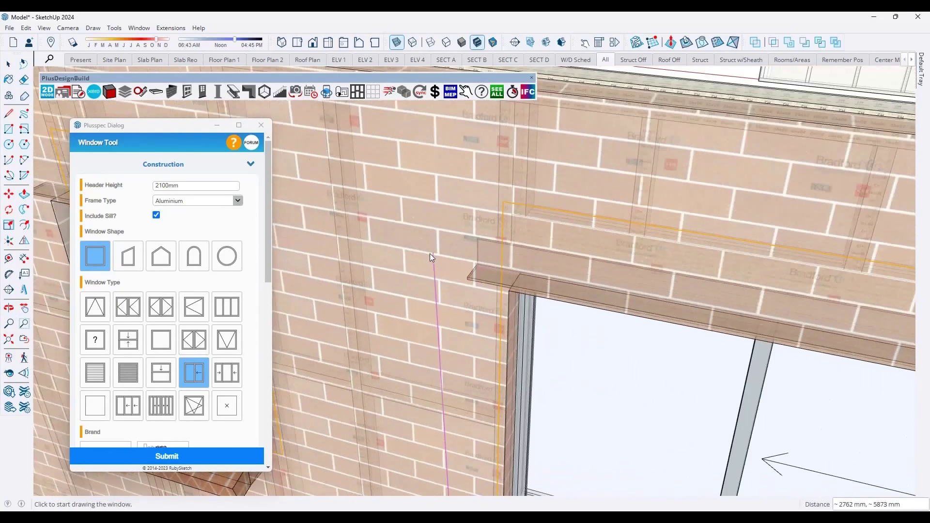
{"action": "scroll", "coordinate": [448, 337], "scroll_direction": "down", "scroll_amount": 2}
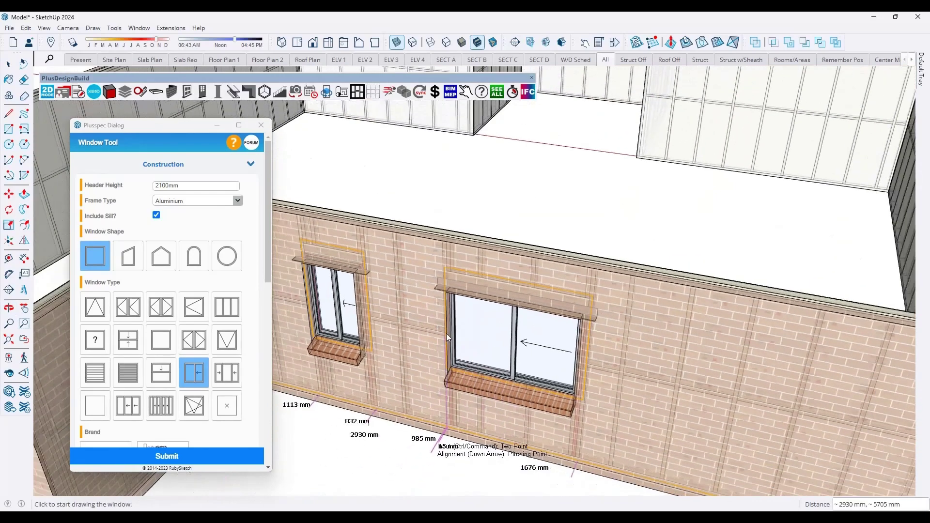
{"action": "scroll", "coordinate": [443, 330], "scroll_direction": "down", "scroll_amount": 4}
{"action": "middle_click_drag", "start_coordinate": [443, 330], "coordinate": [426, 324]}
{"action": "scroll", "coordinate": [373, 309], "scroll_direction": "up", "scroll_amount": 2}
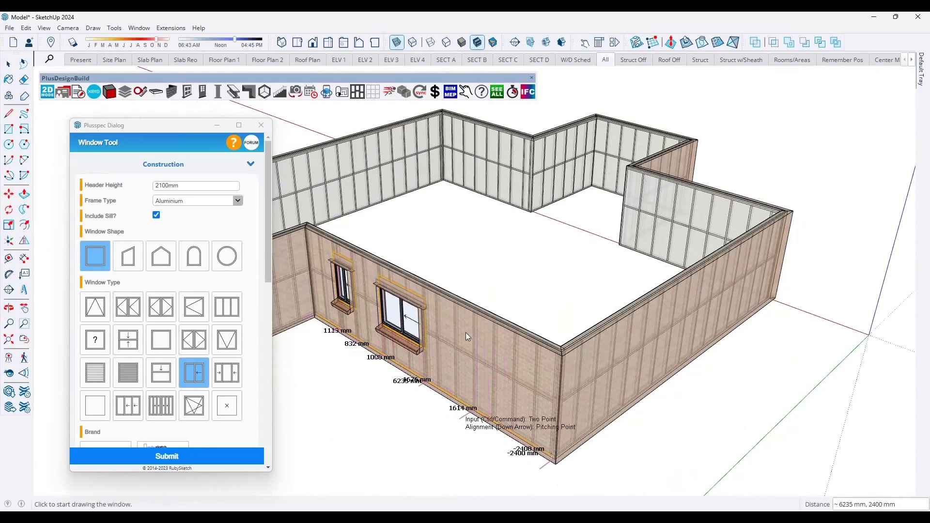
{"action": "key", "text": "space"}
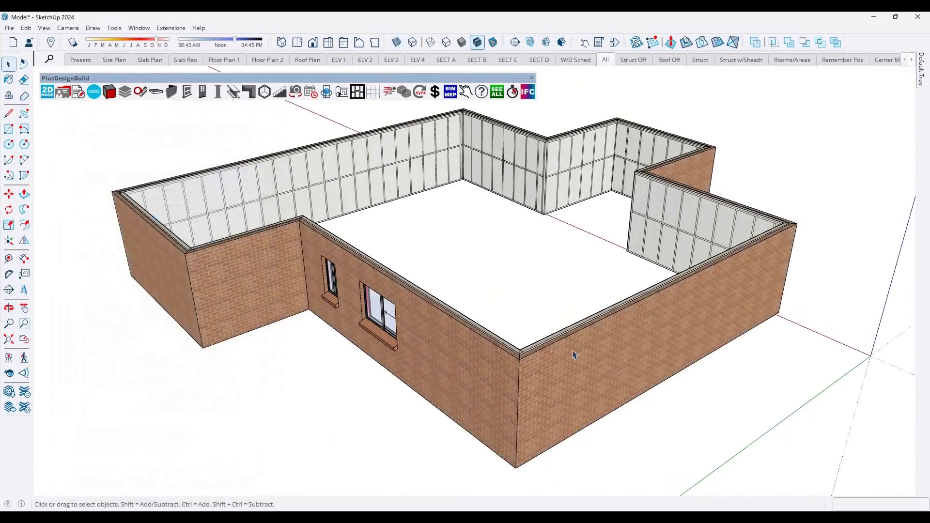
- Add external door D1, about 1101mm wide, to the right-hand brick wall
{"action": "right_click", "coordinate": [584, 348]}
{"action": "mouse_move", "coordinate": [635, 281]}
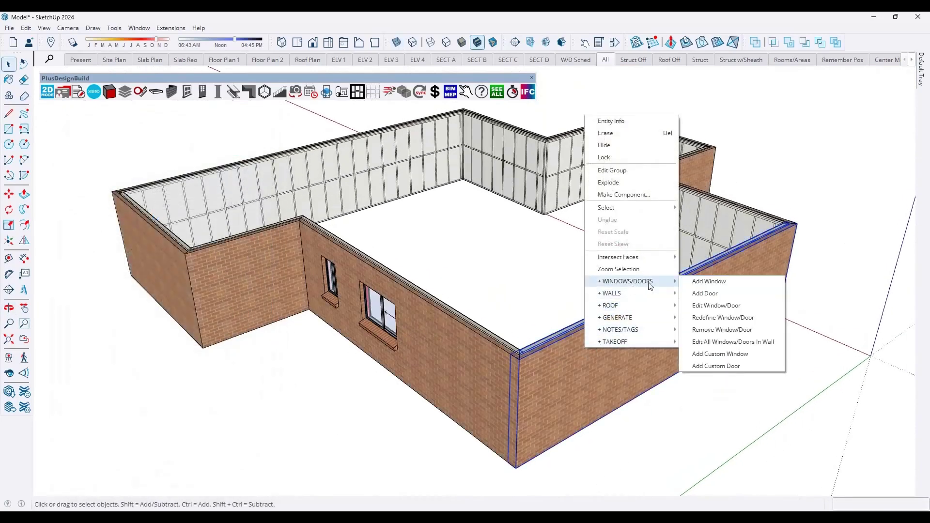
{"action": "left_click", "coordinate": [704, 294]}
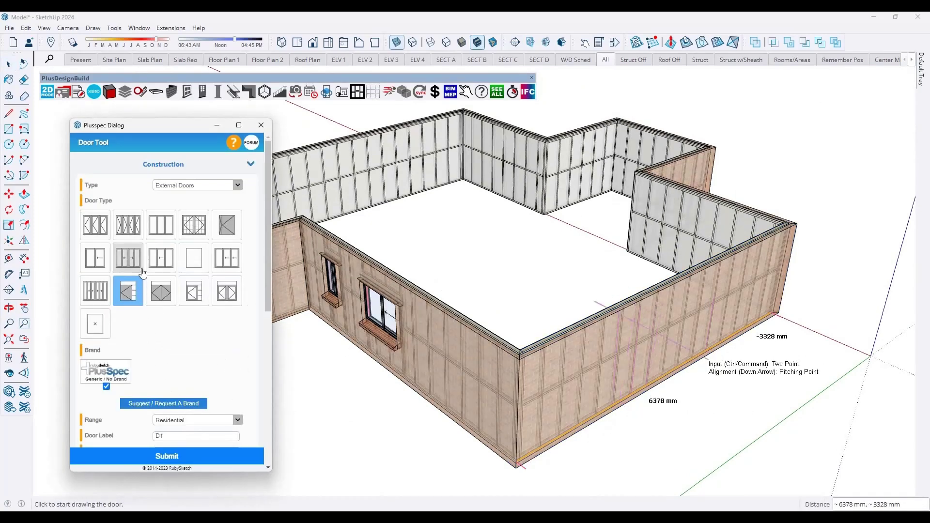
{"action": "left_click", "coordinate": [574, 428]}
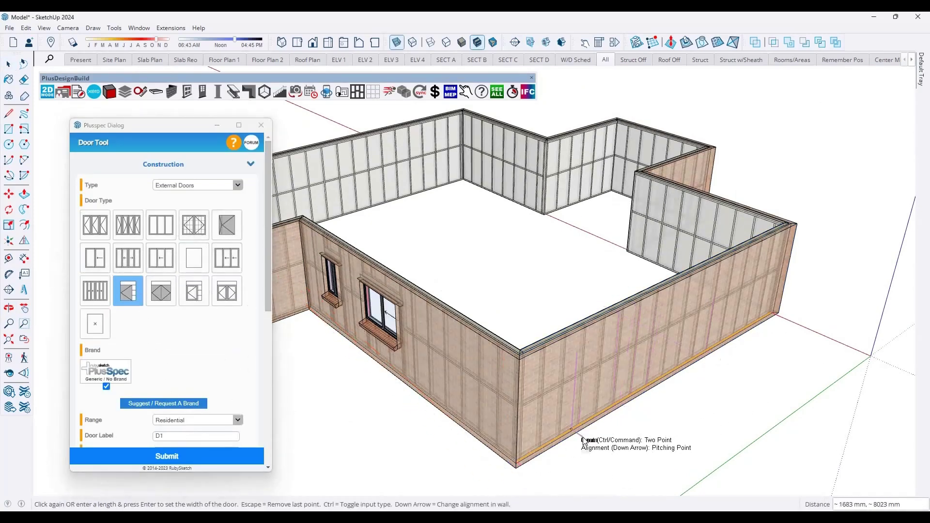
{"action": "left_click", "coordinate": [612, 418]}
{"action": "middle_click_drag", "start_coordinate": [600, 339], "coordinate": [457, 141]}
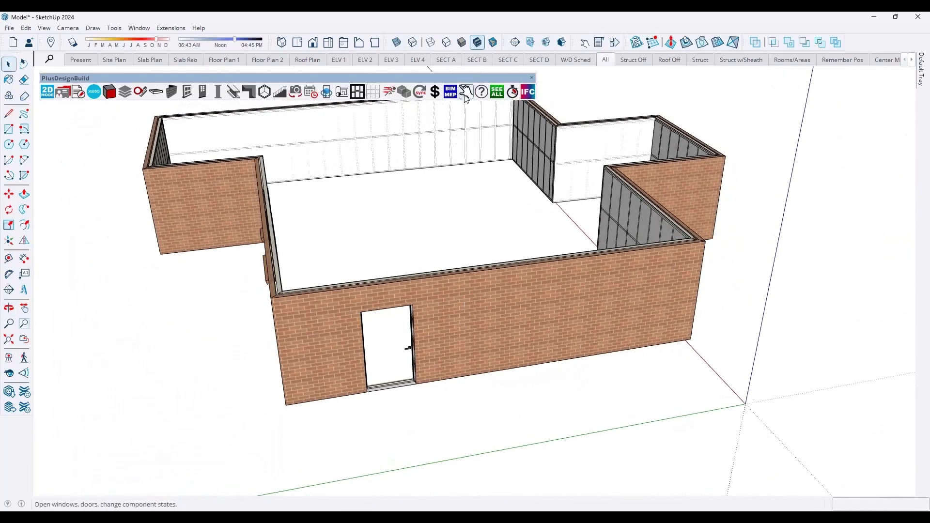
- Swing door D1 open outward with the Interact tool
{"action": "left_click", "coordinate": [411, 350]}
{"action": "middle_click_drag", "start_coordinate": [410, 350], "coordinate": [288, 339]}
{"action": "left_click", "coordinate": [296, 340]}
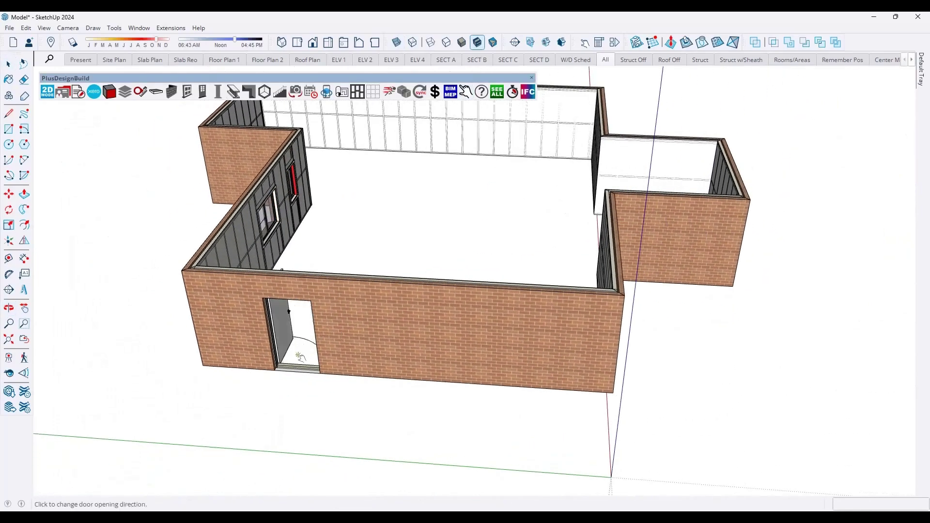
{"action": "left_click", "coordinate": [301, 357]}
{"action": "middle_click_drag", "start_coordinate": [305, 354], "coordinate": [357, 390]}
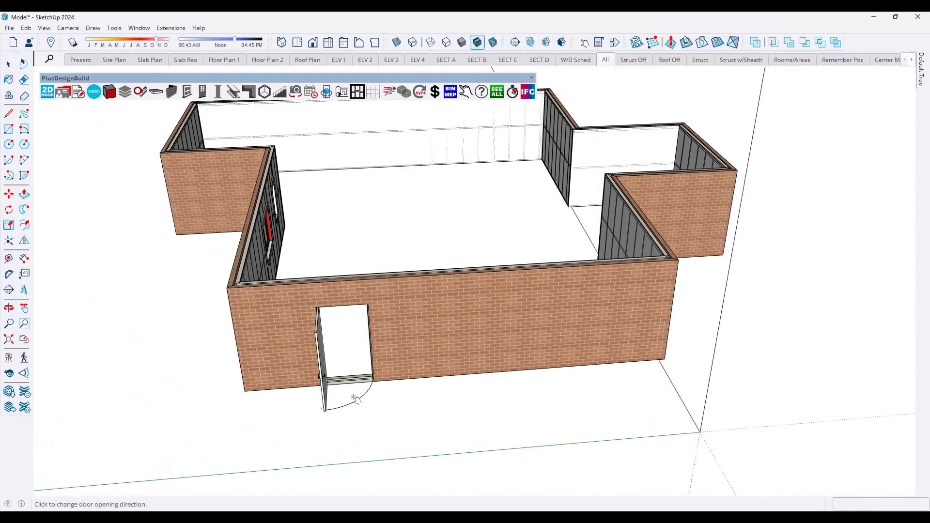
{"action": "left_click", "coordinate": [339, 383]}
{"action": "left_click", "coordinate": [353, 363]}
- Slide the window sash open and closed again
{"action": "middle_click_drag", "start_coordinate": [353, 363], "coordinate": [451, 318]}
{"action": "left_click", "coordinate": [450, 318]}
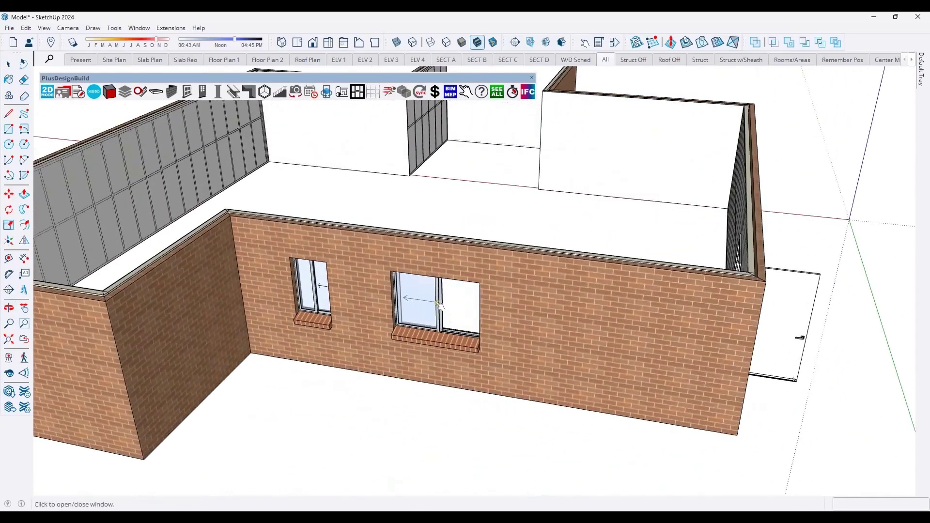
{"action": "left_click", "coordinate": [439, 304]}
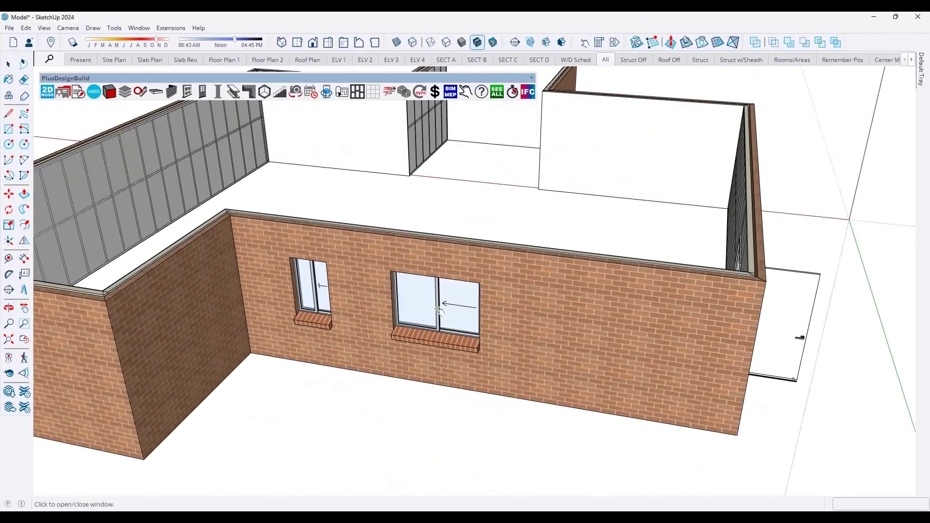
{"action": "middle_click_drag", "start_coordinate": [425, 307], "coordinate": [457, 361]}
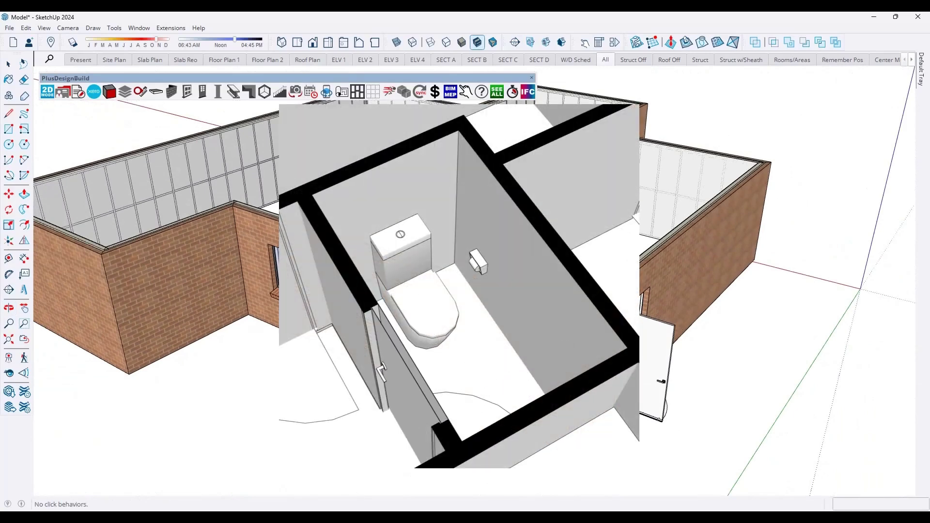
{"action": "scroll", "coordinate": [465, 368], "scroll_direction": "down", "scroll_amount": 6}
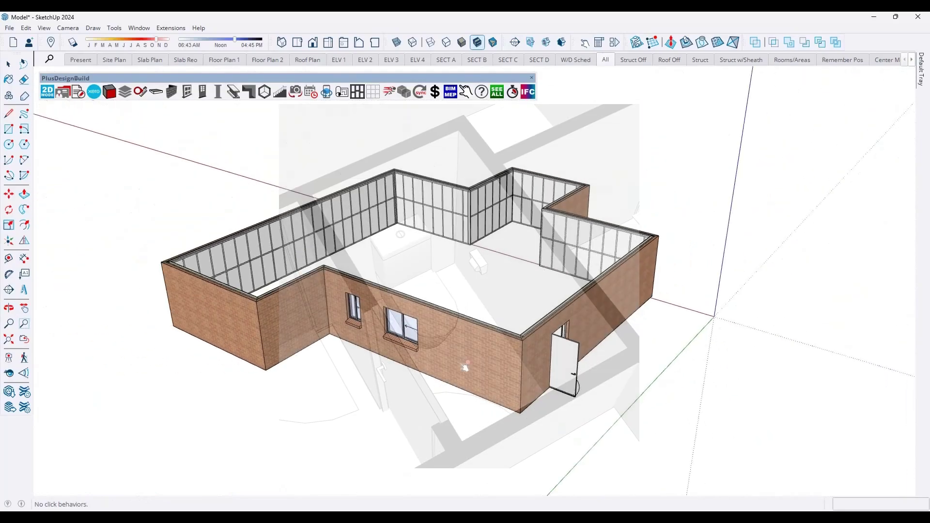
{"action": "key", "text": "space"}
{"action": "left_click", "coordinate": [700, 60]}
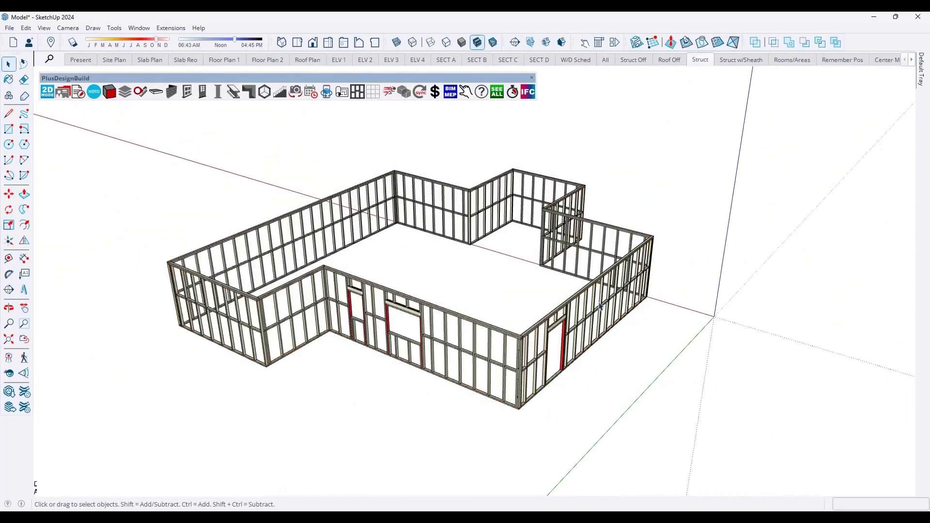
{"action": "scroll", "coordinate": [592, 317], "scroll_direction": "up", "scroll_amount": 5}
{"action": "middle_click_drag", "start_coordinate": [550, 322], "coordinate": [562, 296]}
{"action": "left_click", "coordinate": [605, 60]}
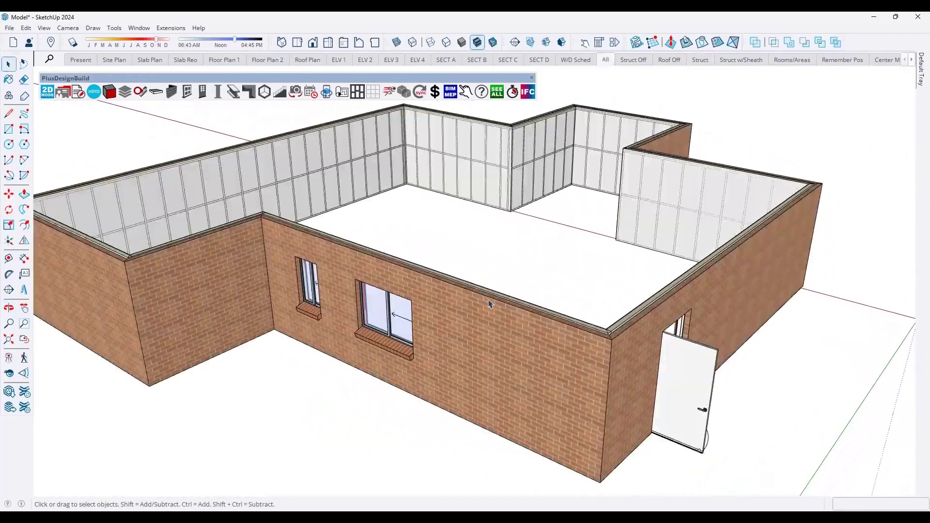
- Delete the large sliding window from the front brick wall with Remove Window/Door, keeping the narrow window
{"action": "left_click", "coordinate": [429, 296]}
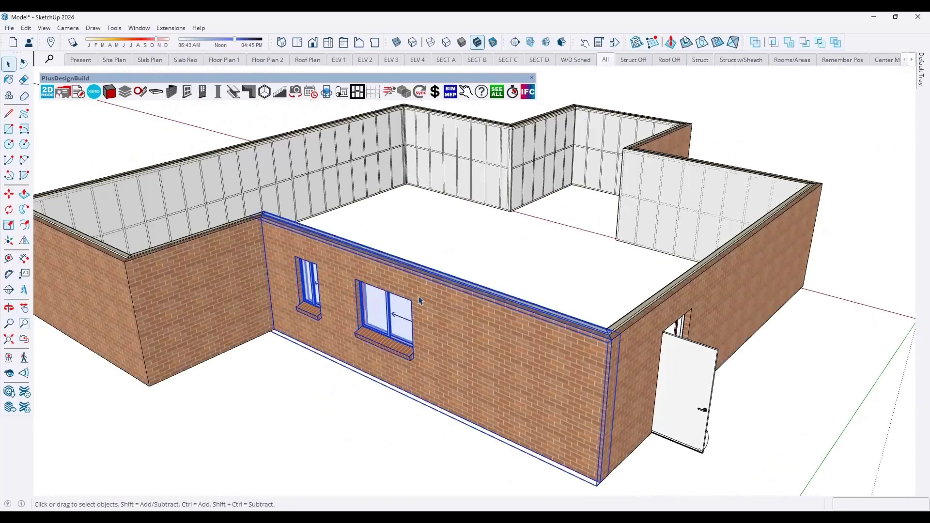
{"action": "left_click", "coordinate": [189, 93]}
{"action": "left_click", "coordinate": [51, 58]}
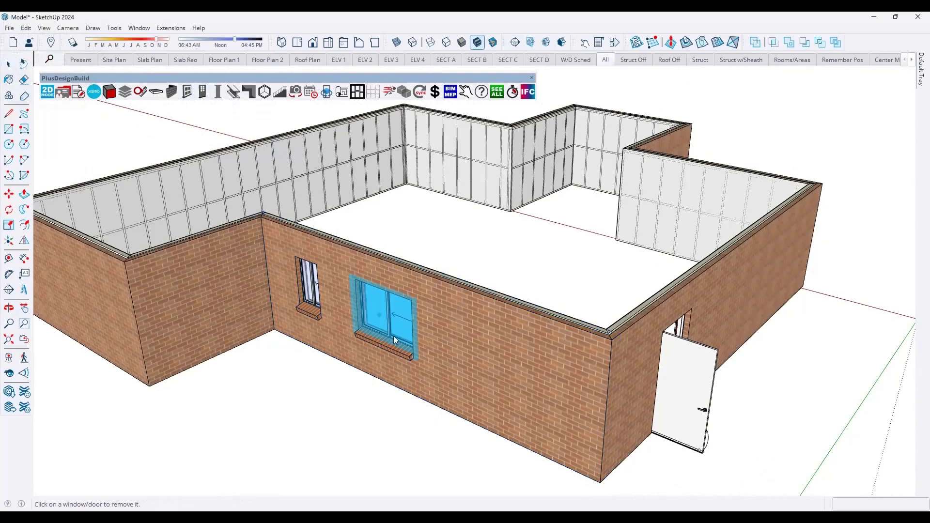
{"action": "left_click", "coordinate": [700, 60]}
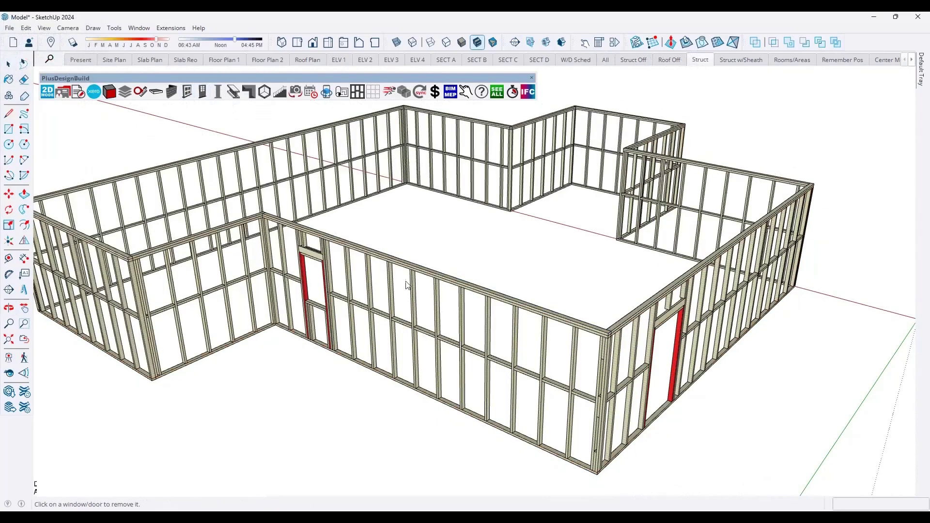
{"action": "left_click", "coordinate": [605, 61]}
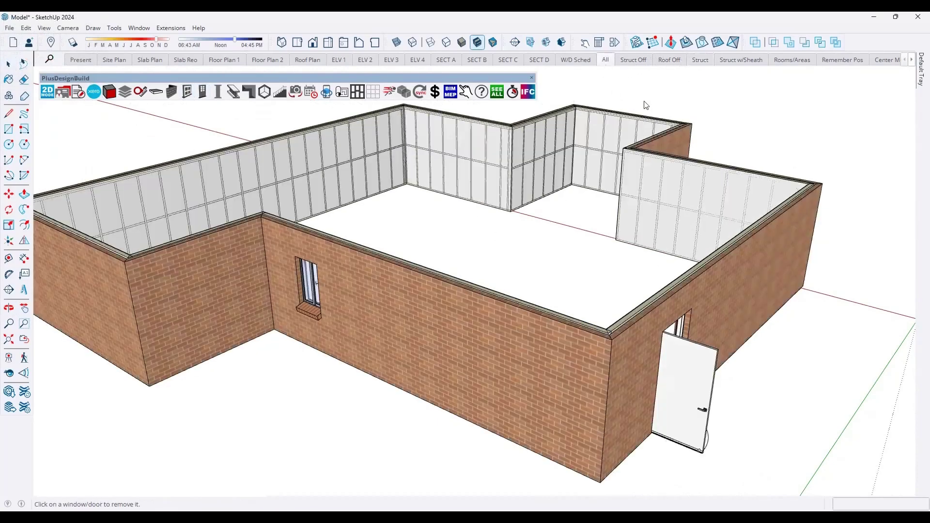
{"action": "key", "text": "space"}
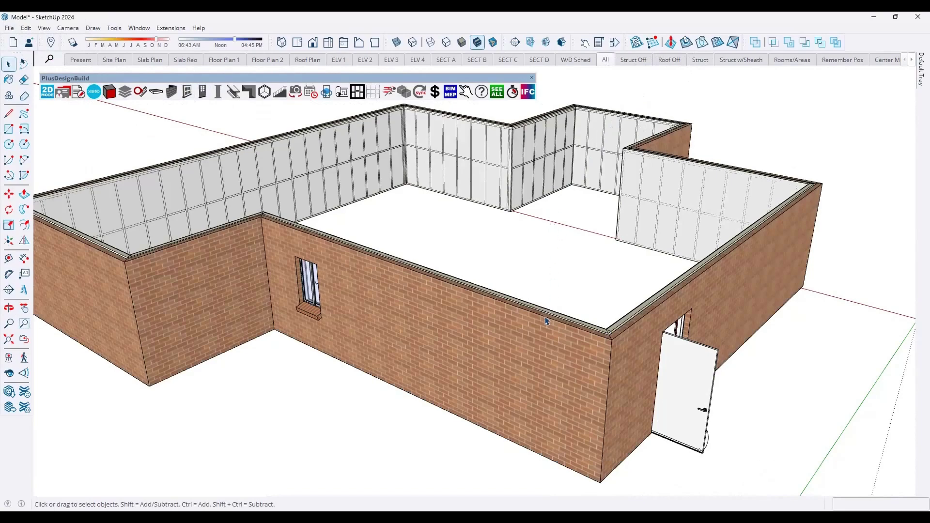
{"action": "scroll", "coordinate": [566, 334], "scroll_direction": "down", "scroll_amount": 3}
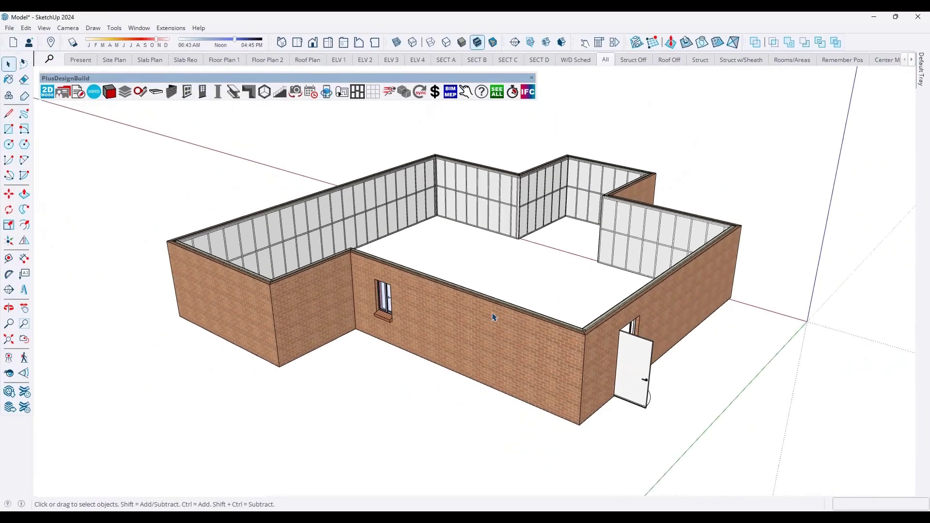
- Generate a face across the top of the walls from the back wall's right-click menu
{"action": "middle_click_drag", "start_coordinate": [490, 316], "coordinate": [500, 341]}
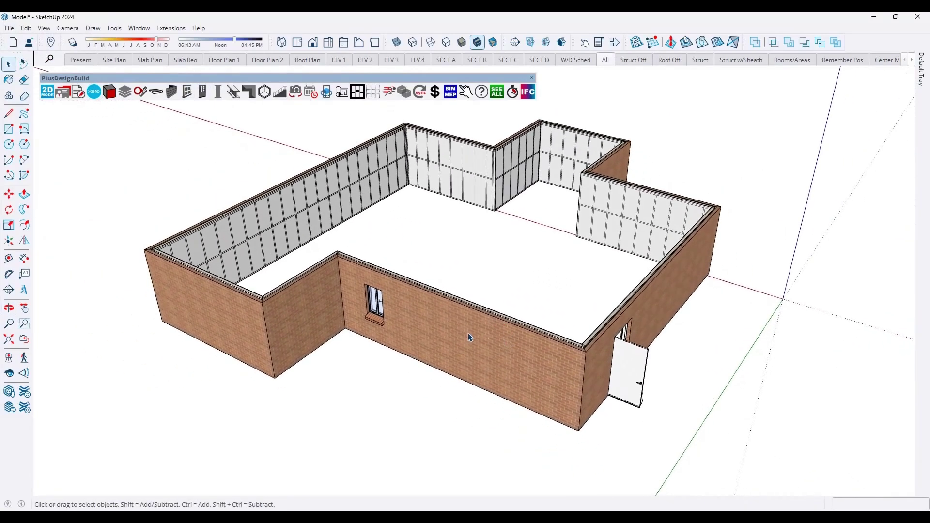
{"action": "scroll", "coordinate": [469, 338], "scroll_direction": "down", "scroll_amount": 1}
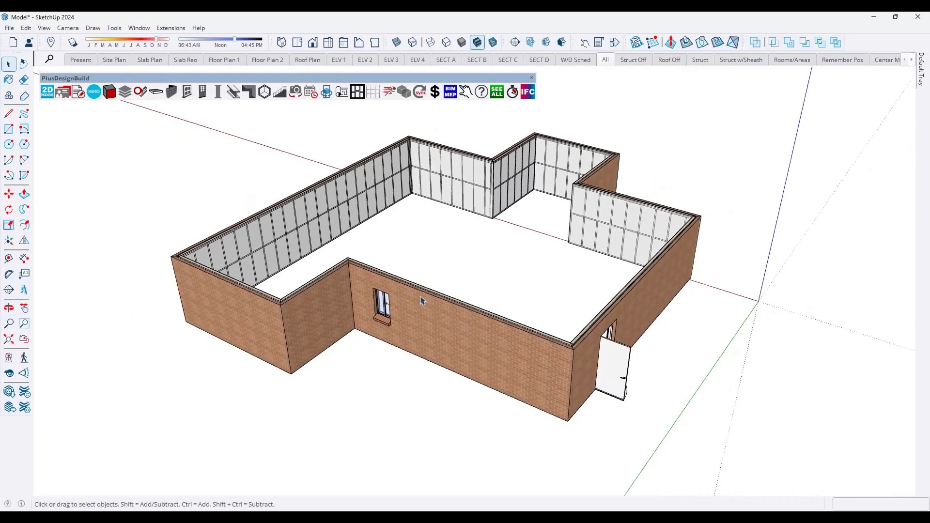
{"action": "right_click", "coordinate": [439, 171]}
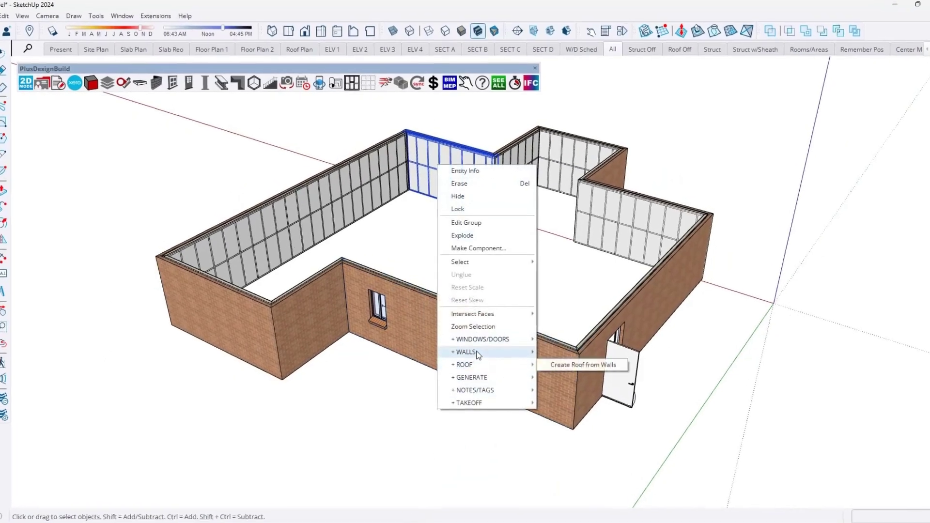
{"action": "mouse_move", "coordinate": [476, 347]}
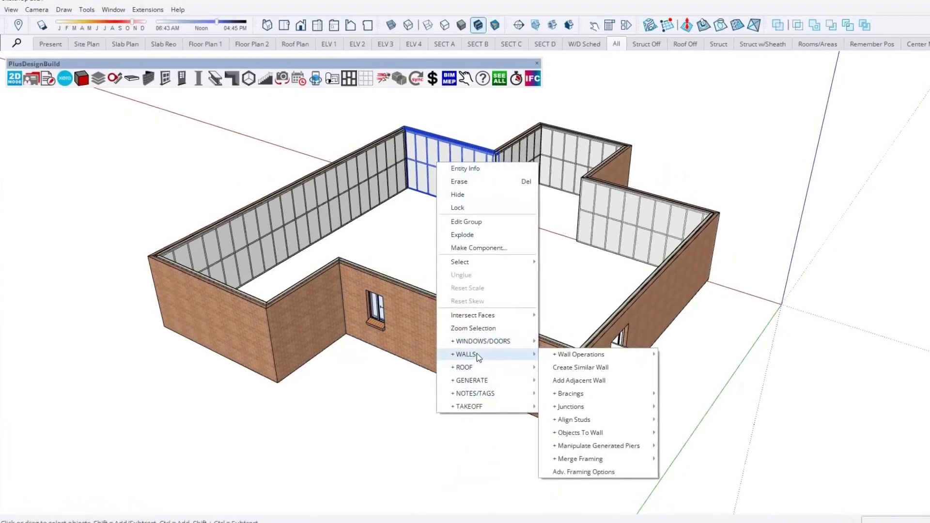
{"action": "mouse_move", "coordinate": [489, 381]}
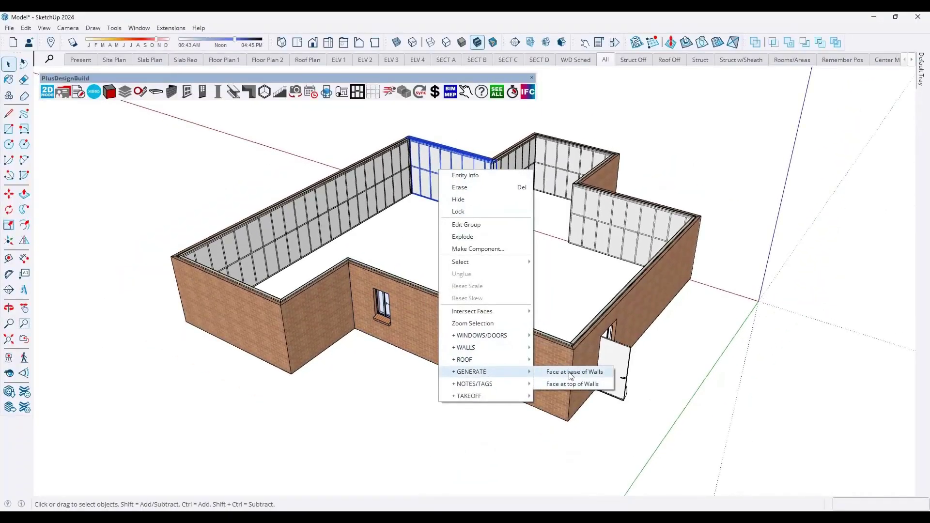
{"action": "left_click", "coordinate": [588, 391]}
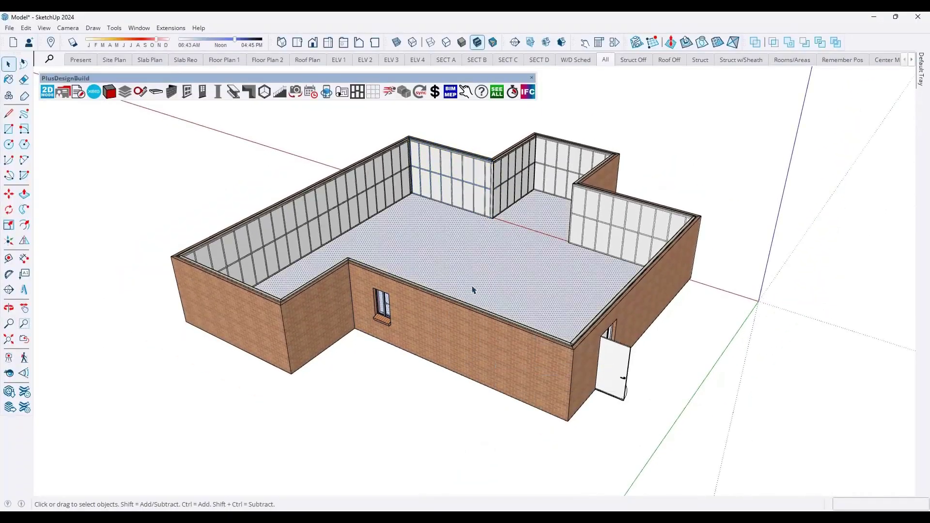
- Create a 100mm slab with 400mm-wide, 350mm-deep footings using the Slab Tool's footing detail
{"action": "left_click", "coordinate": [156, 91]}
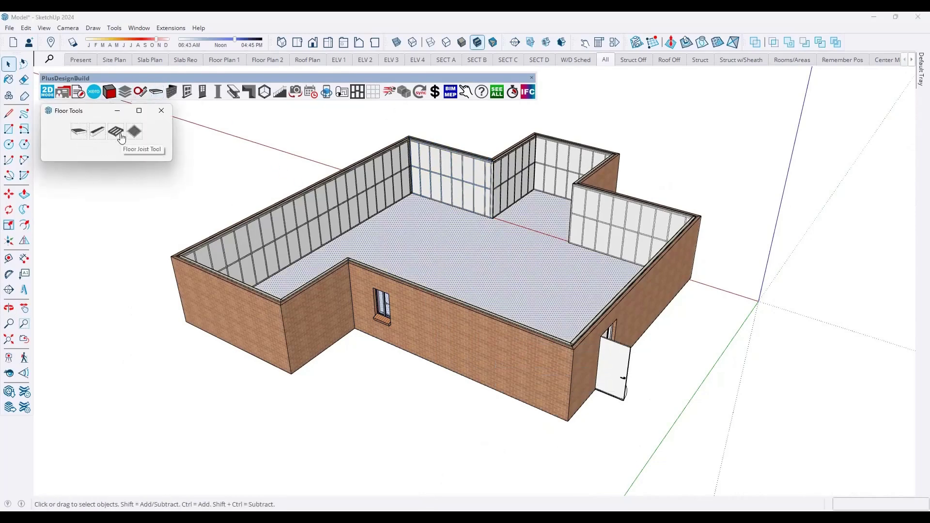
{"action": "left_click", "coordinate": [78, 132]}
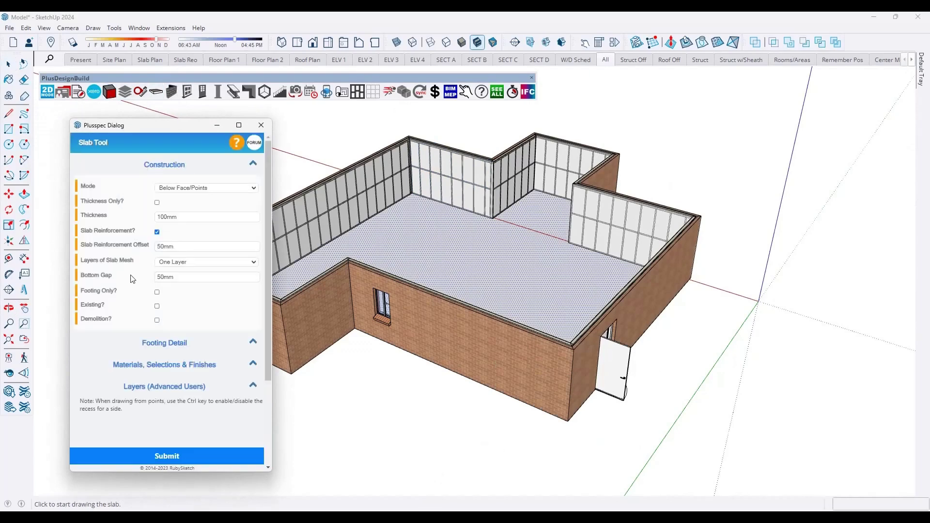
{"action": "left_click", "coordinate": [163, 343]}
{"action": "scroll", "coordinate": [139, 302], "scroll_direction": "down", "scroll_amount": 3}
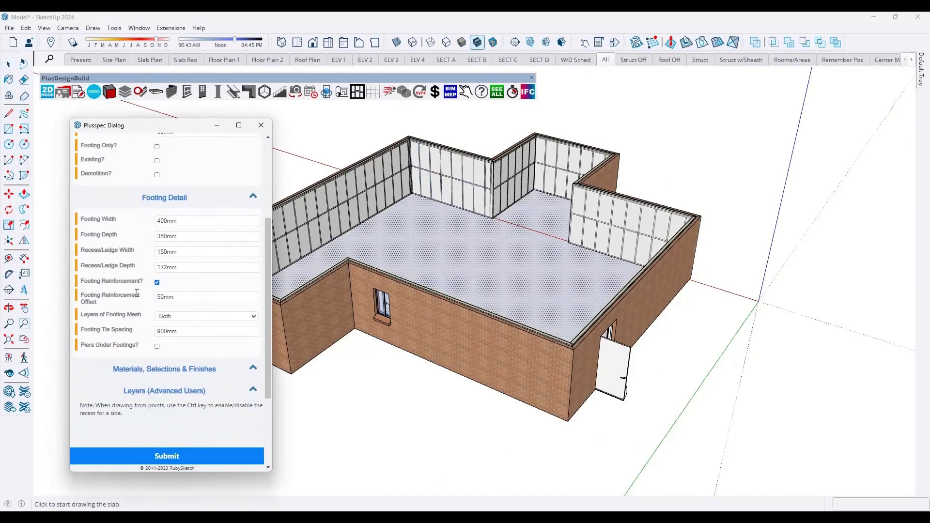
{"action": "scroll", "coordinate": [138, 297], "scroll_direction": "up", "scroll_amount": 1}
{"action": "scroll", "coordinate": [138, 297], "scroll_direction": "up", "scroll_amount": 3}
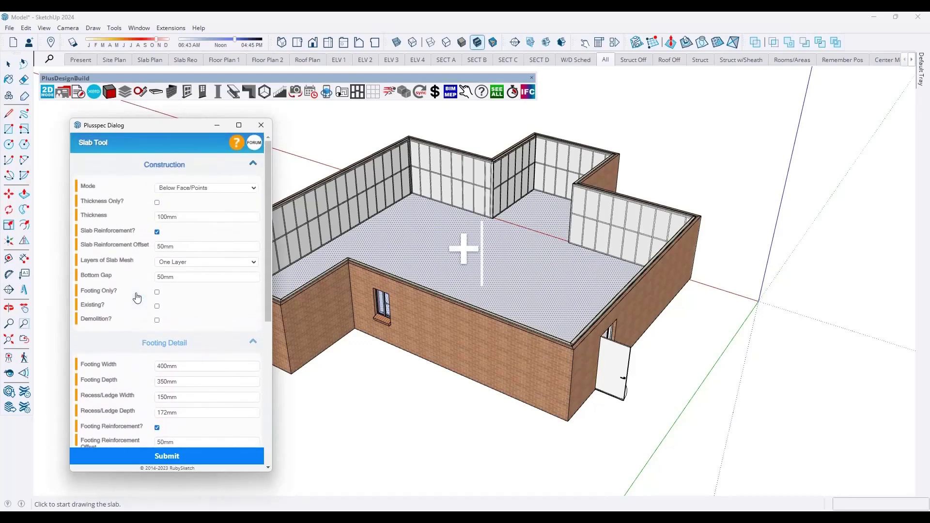
{"action": "left_click", "coordinate": [193, 454]}
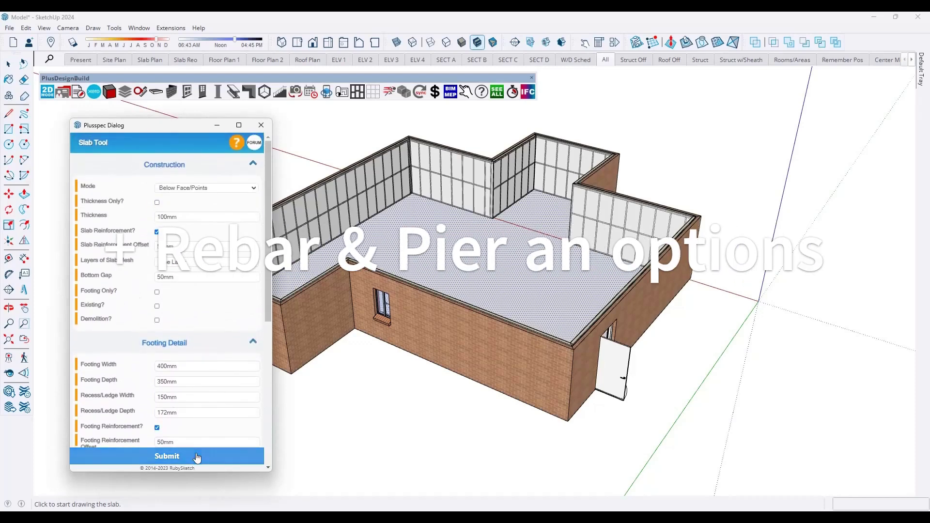
- Select all the connected brick walls of the house
{"action": "left_click", "coordinate": [262, 125]}
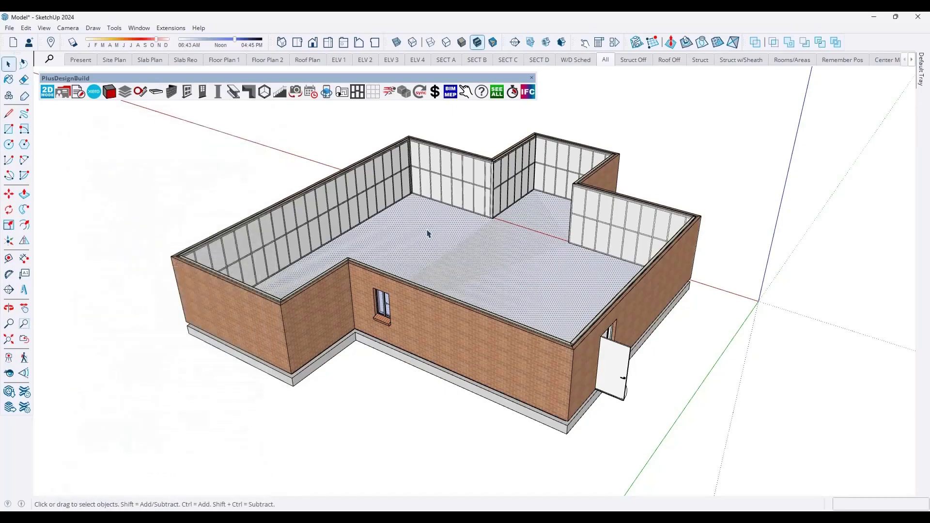
{"action": "scroll", "coordinate": [291, 396], "scroll_direction": "up", "scroll_amount": 3}
{"action": "scroll", "coordinate": [290, 395], "scroll_direction": "up", "scroll_amount": 3}
{"action": "middle_click_drag", "start_coordinate": [297, 369], "coordinate": [239, 297]}
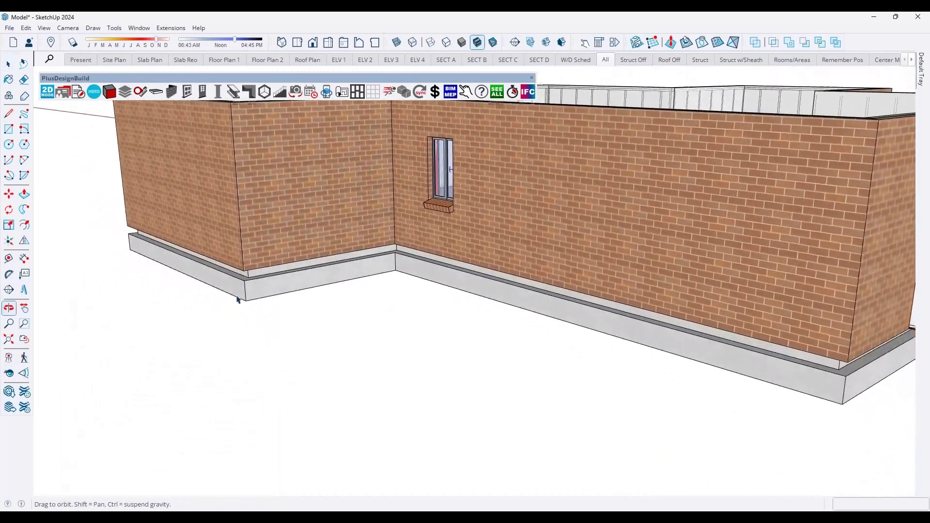
{"action": "scroll", "coordinate": [245, 280], "scroll_direction": "up", "scroll_amount": 2}
{"action": "scroll", "coordinate": [298, 304], "scroll_direction": "down", "scroll_amount": 2}
{"action": "scroll", "coordinate": [298, 303], "scroll_direction": "down", "scroll_amount": 3}
{"action": "middle_click_drag", "start_coordinate": [298, 304], "coordinate": [407, 177]}
{"action": "mouse_move", "coordinate": [451, 334]}
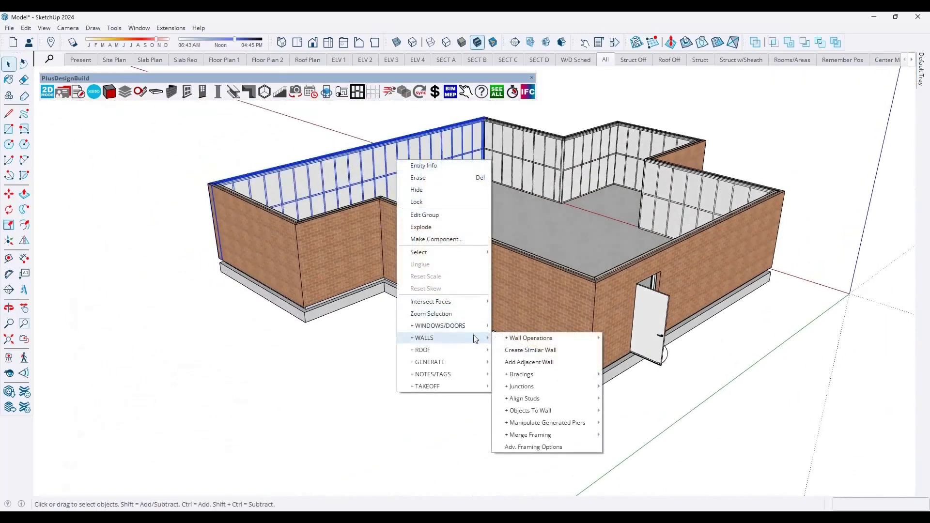
{"action": "mouse_move", "coordinate": [528, 339]}
{"action": "left_click", "coordinate": [655, 435]}
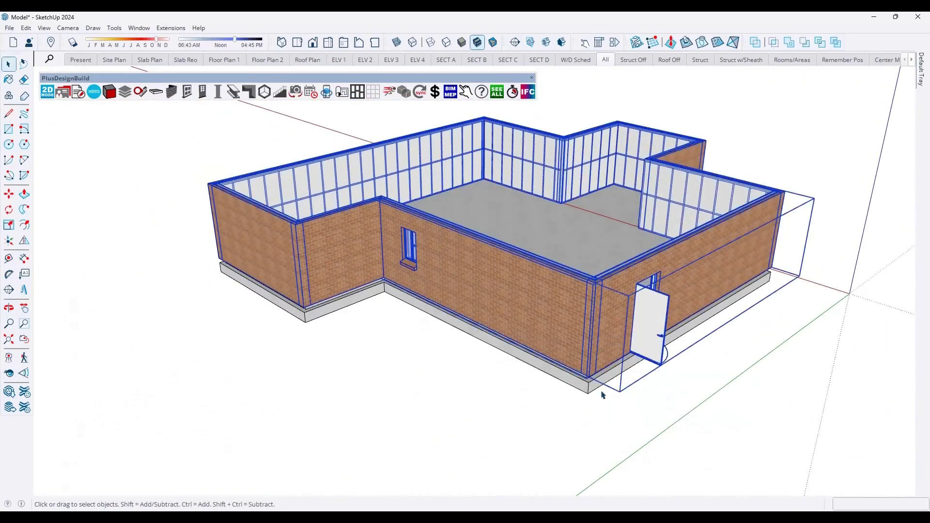
- Edit the selected walls to set the external clad step down to 172
{"action": "right_click", "coordinate": [367, 192]}
{"action": "mouse_move", "coordinate": [408, 338]}
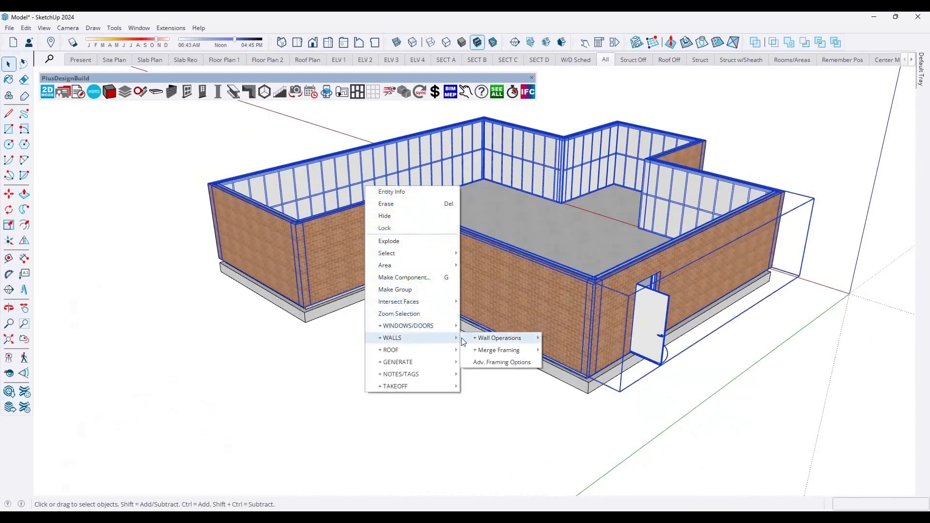
{"action": "mouse_move", "coordinate": [480, 339]}
{"action": "left_click", "coordinate": [561, 339]}
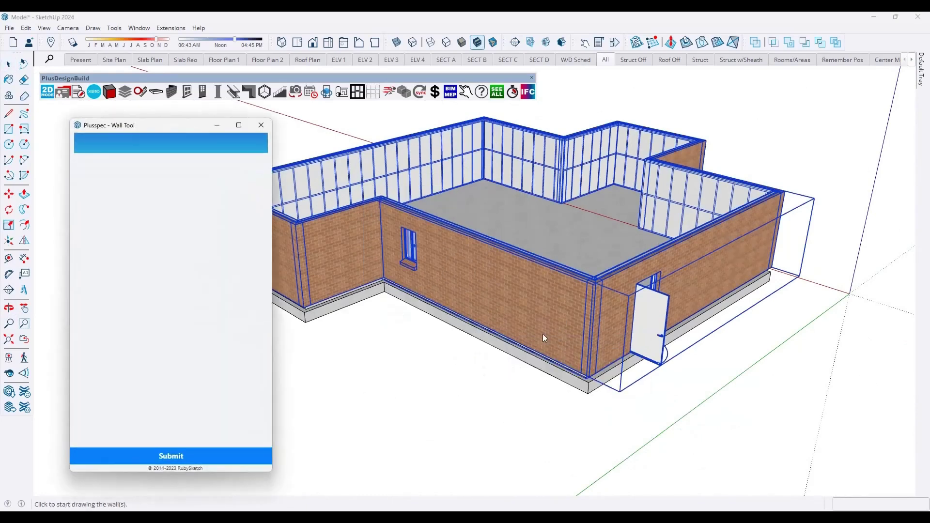
{"action": "scroll", "coordinate": [118, 306], "scroll_direction": "down", "scroll_amount": 4}
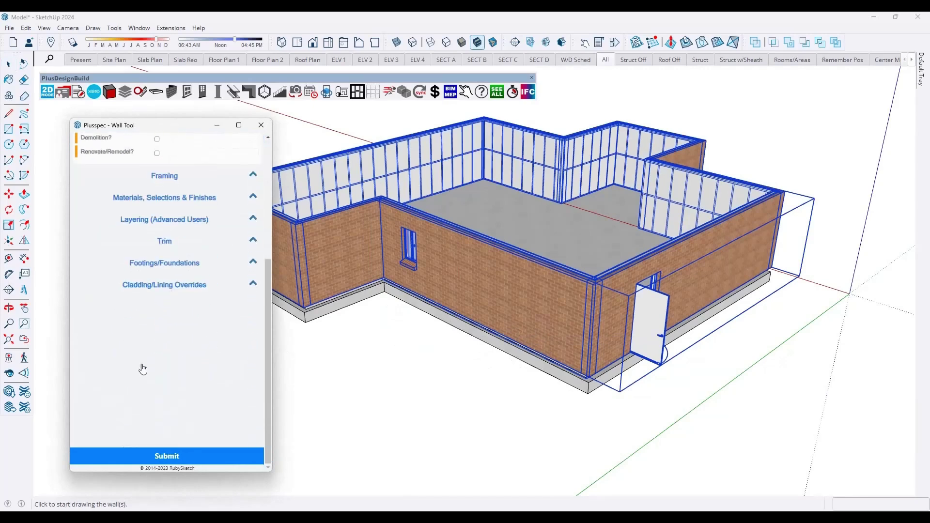
{"action": "left_click", "coordinate": [155, 284]}
{"action": "left_click", "coordinate": [169, 310]}
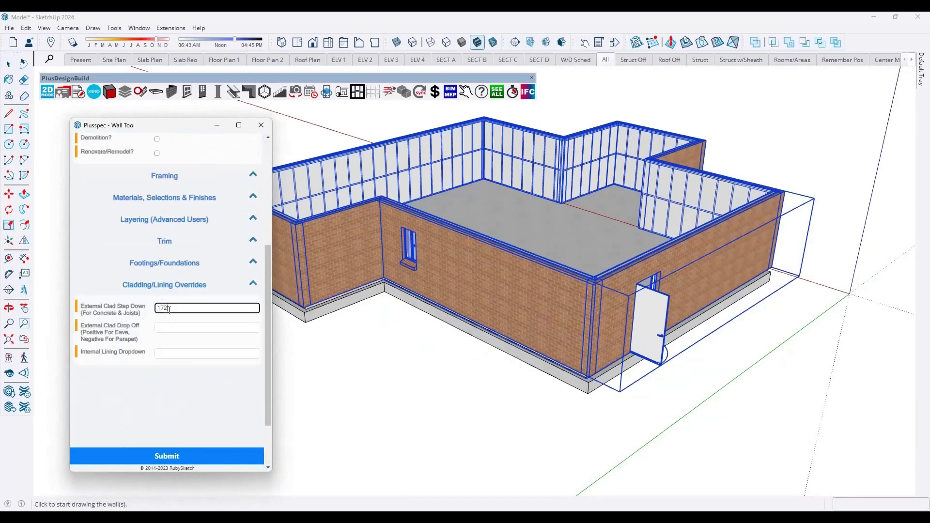
{"action": "left_click", "coordinate": [182, 456]}
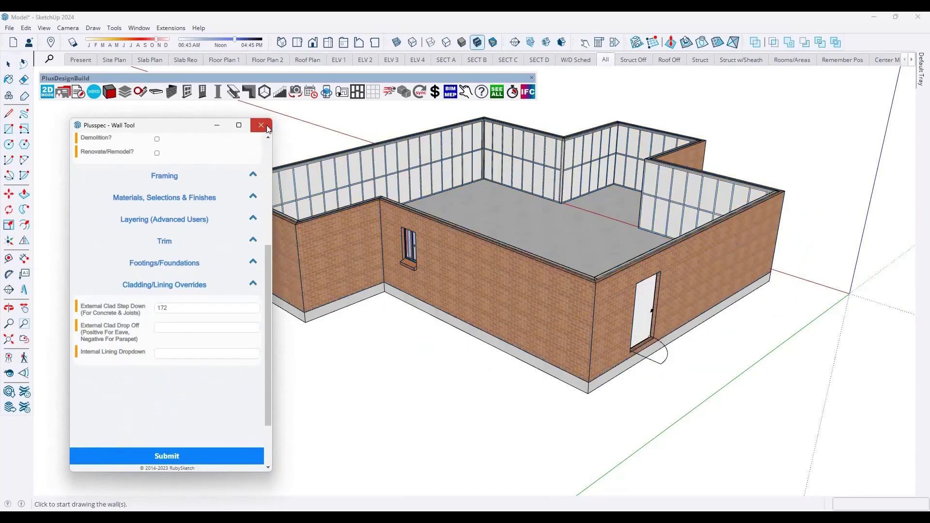
{"action": "scroll", "coordinate": [413, 312], "scroll_direction": "up", "scroll_amount": 3}
{"action": "middle_click_drag", "start_coordinate": [413, 312], "coordinate": [406, 337]}
{"action": "scroll", "coordinate": [406, 336], "scroll_direction": "down", "scroll_amount": 3}
{"action": "middle_click_drag", "start_coordinate": [435, 297], "coordinate": [487, 311]}
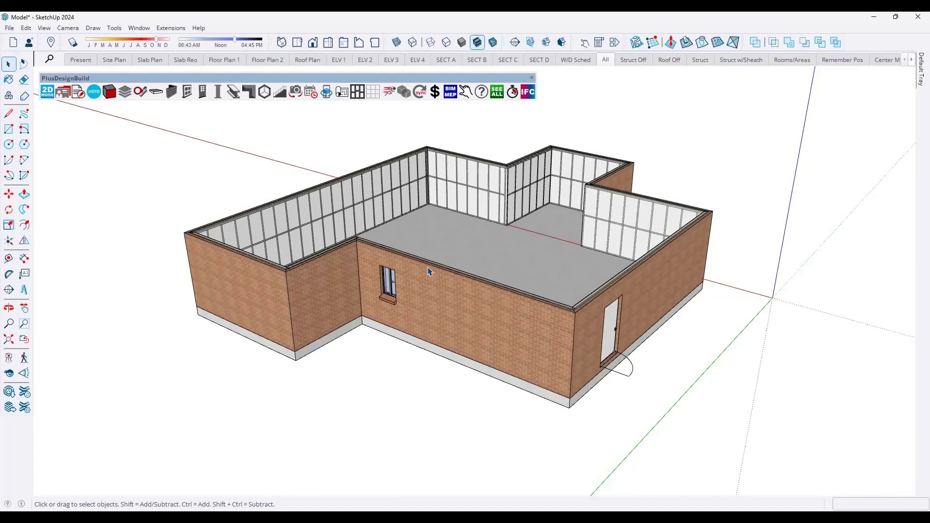
- Create a hip roof from the walls with 25° pitch and Metal material
{"action": "right_click", "coordinate": [360, 200]}
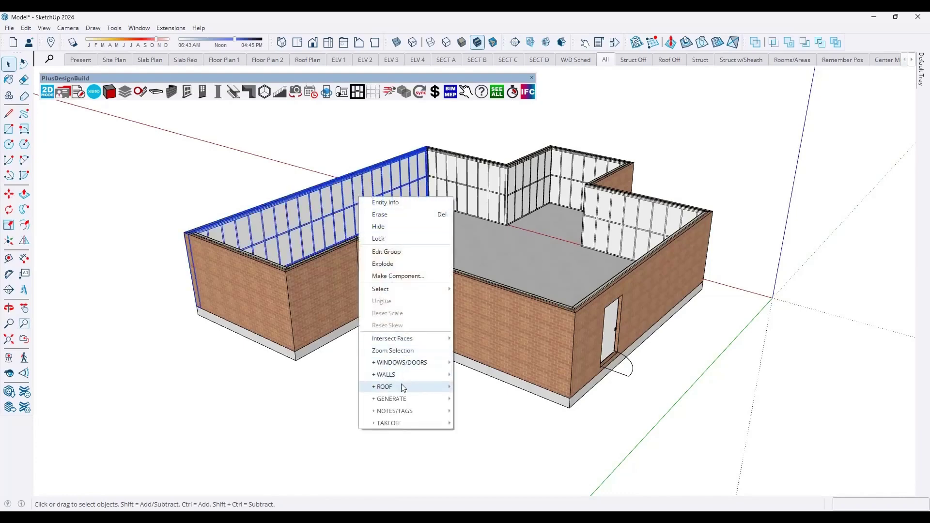
{"action": "mouse_move", "coordinate": [409, 387]}
{"action": "left_click", "coordinate": [489, 387]}
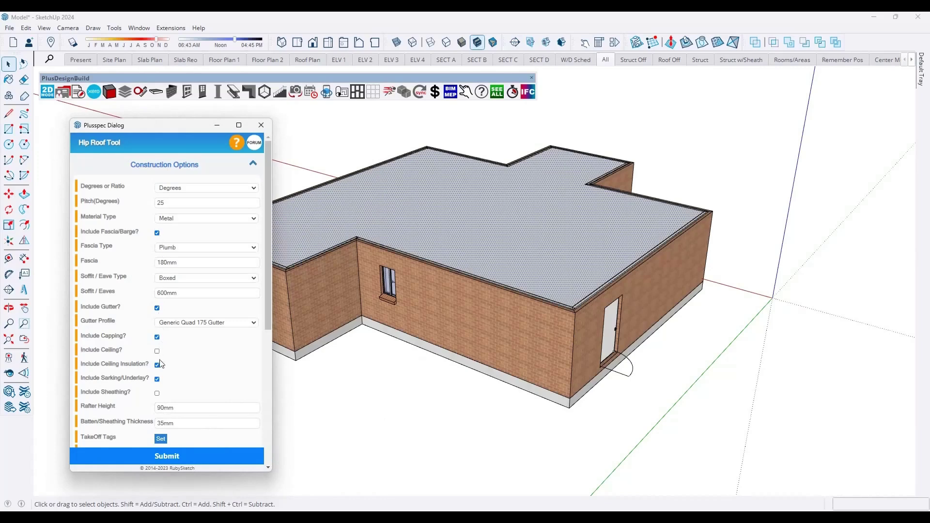
{"action": "scroll", "coordinate": [161, 366], "scroll_direction": "down", "scroll_amount": 4}
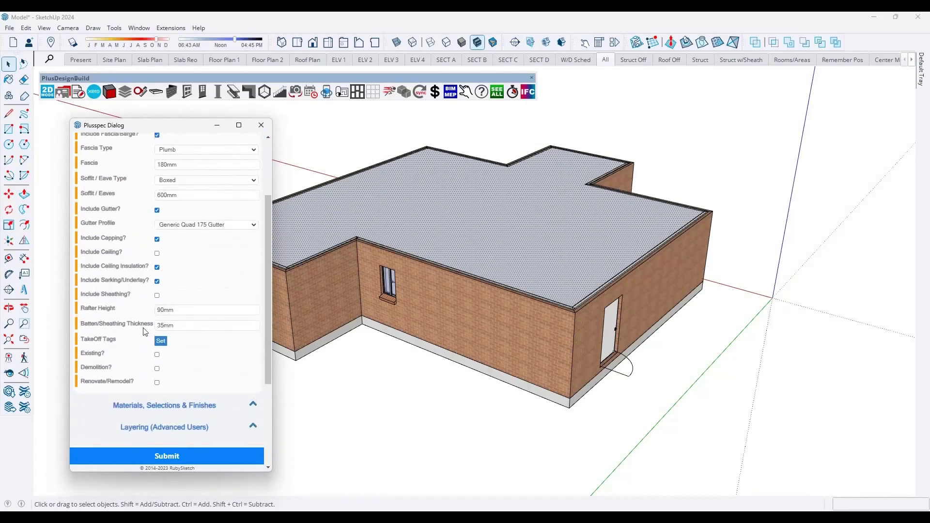
{"action": "left_click", "coordinate": [146, 406]}
{"action": "left_click", "coordinate": [144, 263]}
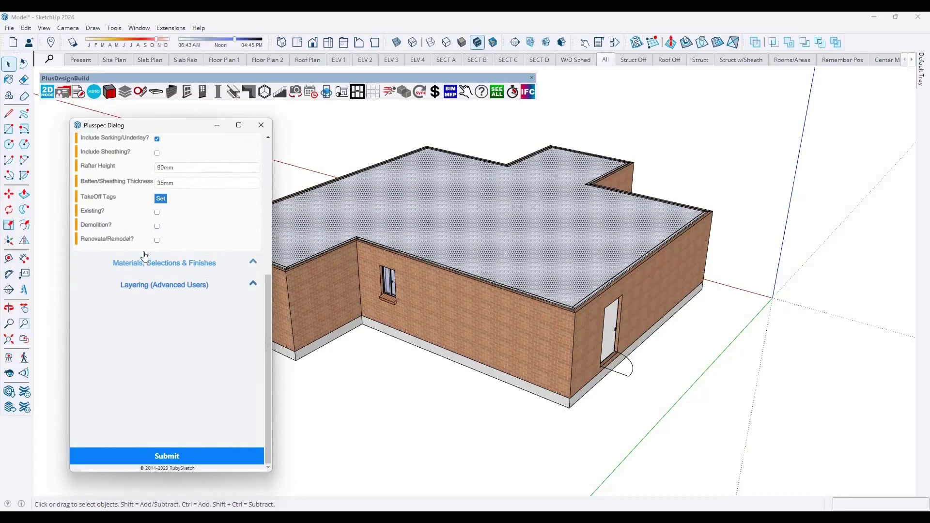
{"action": "left_click", "coordinate": [182, 457]}
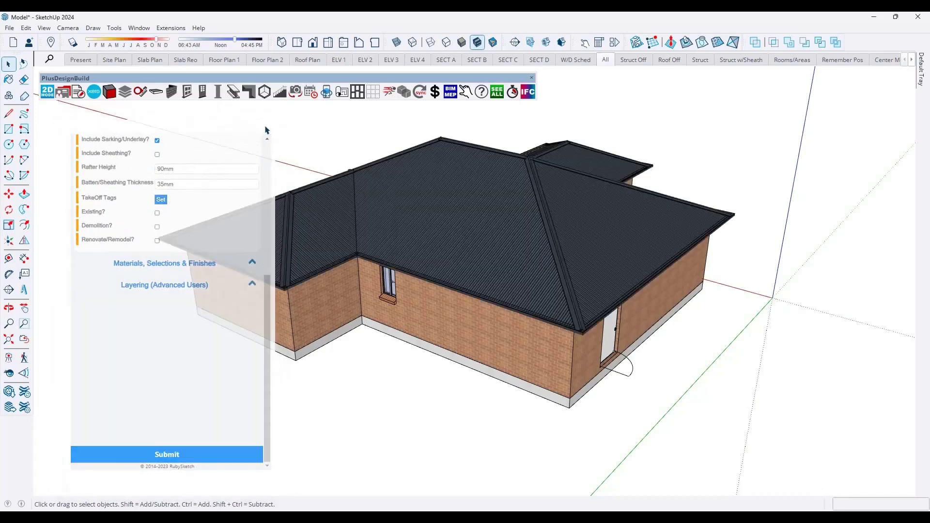
{"action": "middle_click_drag", "start_coordinate": [339, 299], "coordinate": [375, 252]}
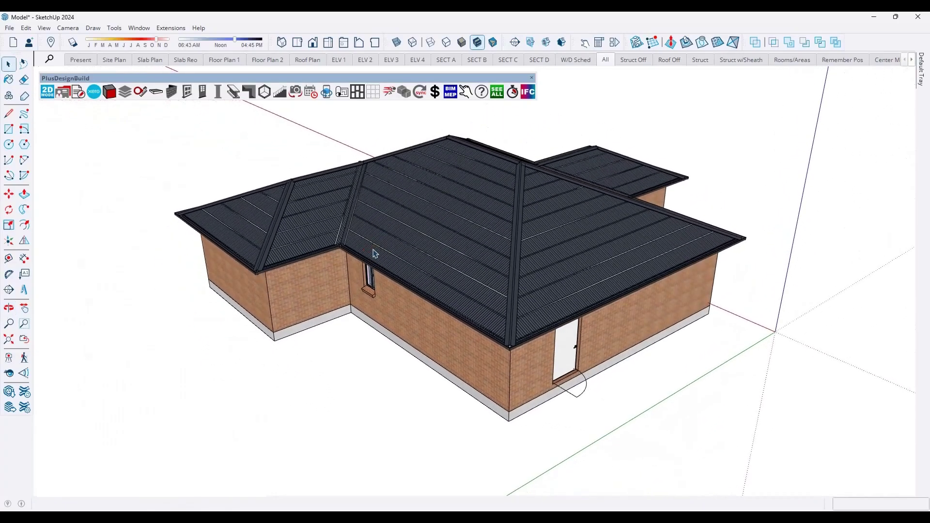
{"action": "left_click", "coordinate": [698, 60]}
{"action": "middle_click_drag", "start_coordinate": [572, 257], "coordinate": [619, 267]}
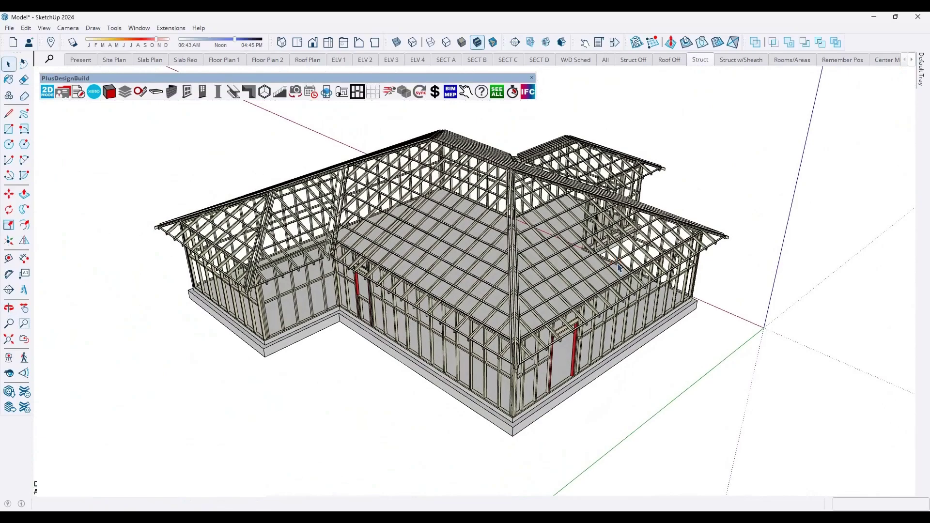
{"action": "left_click", "coordinate": [607, 61]}
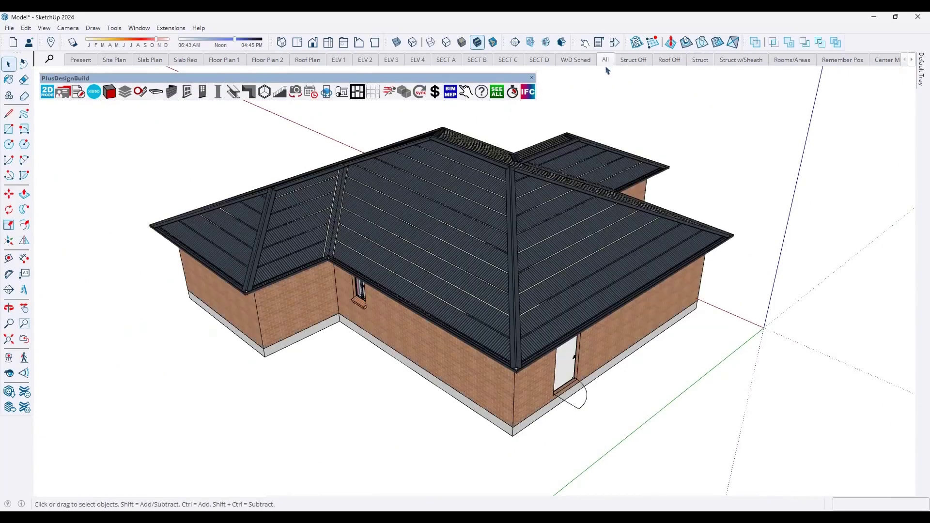
{"action": "key", "text": "o"}
{"action": "left_click_drag", "start_coordinate": [565, 218], "coordinate": [229, 197]}
{"action": "key", "text": "space"}
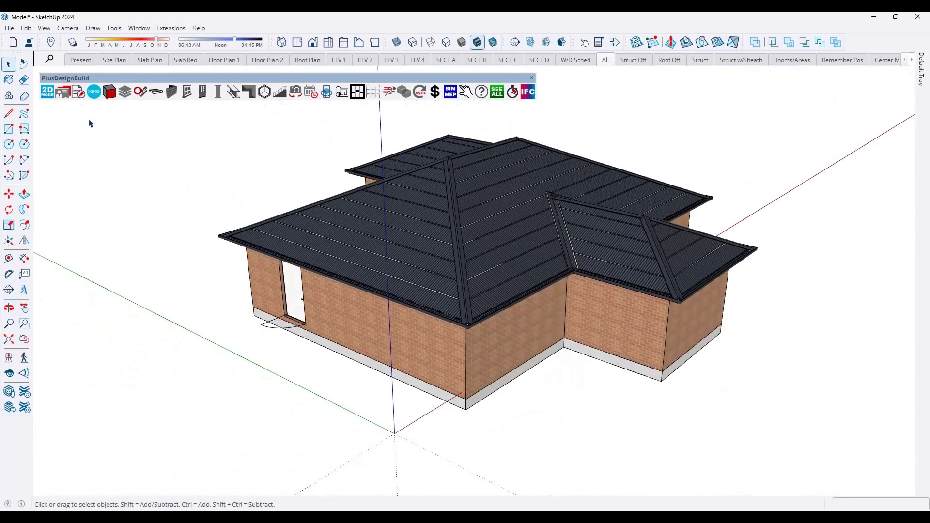
- Generate the takeoff report, totalling $39,893.37, and check the Framing cost items
{"action": "left_click", "coordinate": [78, 92]}
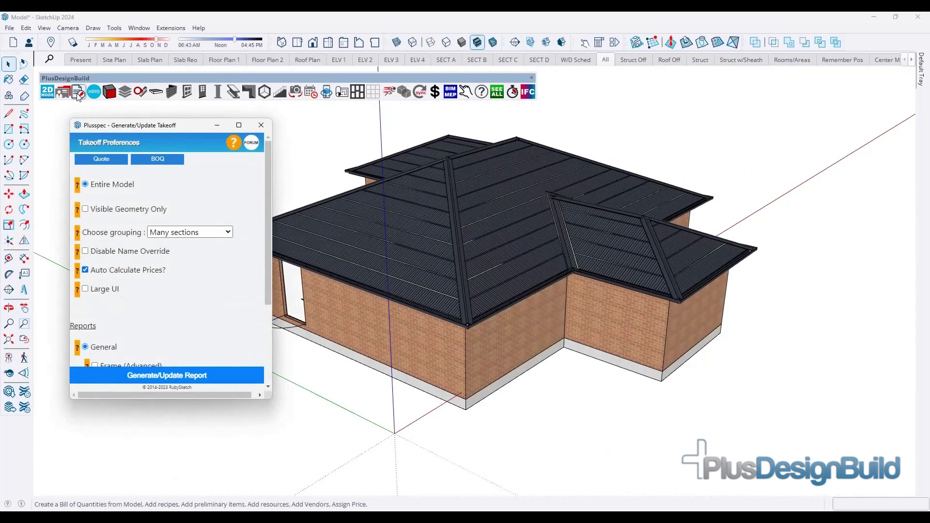
{"action": "left_click", "coordinate": [172, 376]}
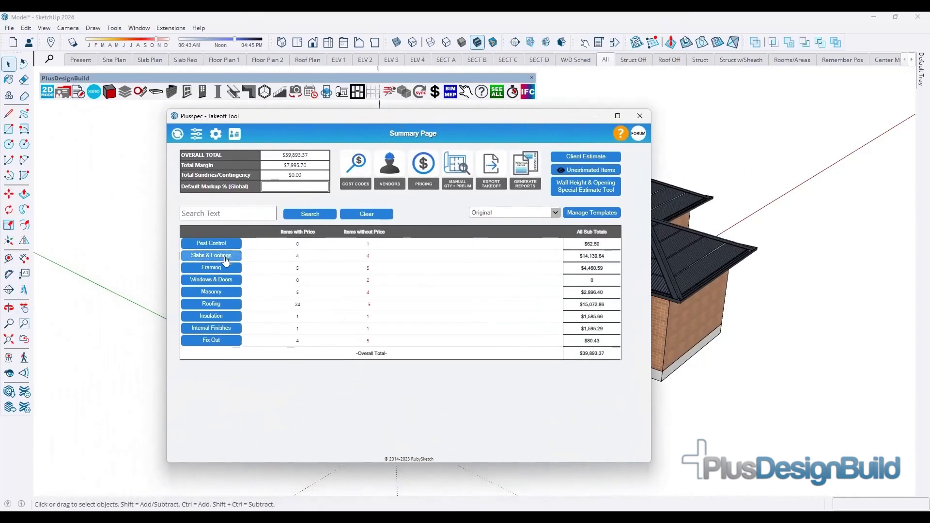
{"action": "left_click", "coordinate": [227, 268]}
{"action": "left_click", "coordinate": [227, 268]}
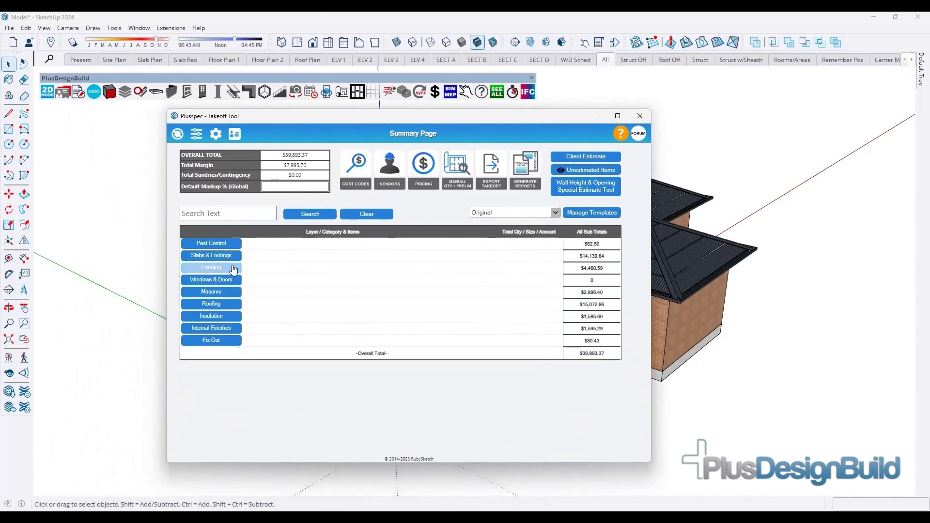
- Review the Masonry items, including 19A_BRICKWORK, and the Roofing cost items
{"action": "left_click", "coordinate": [226, 292]}
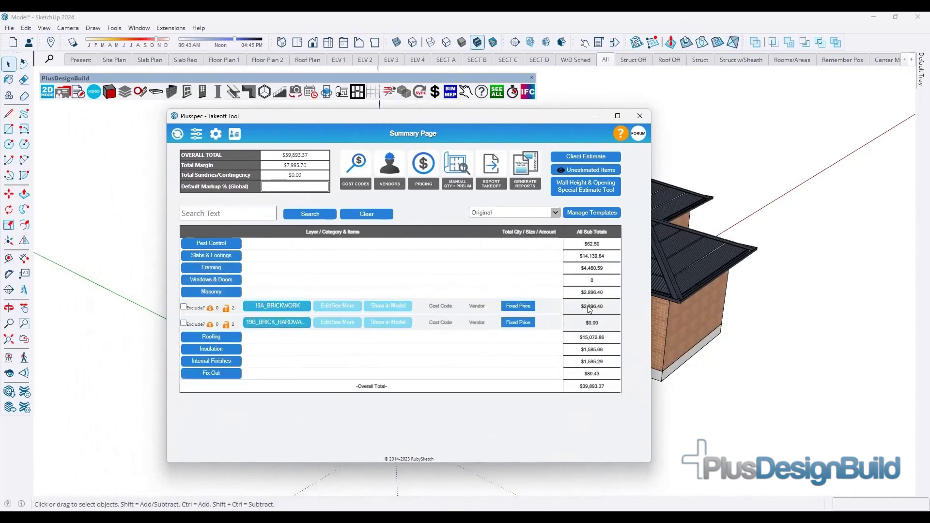
{"action": "left_click", "coordinate": [281, 306]}
{"action": "left_click", "coordinate": [278, 307]}
{"action": "left_click", "coordinate": [225, 293]}
{"action": "left_click", "coordinate": [225, 305]}
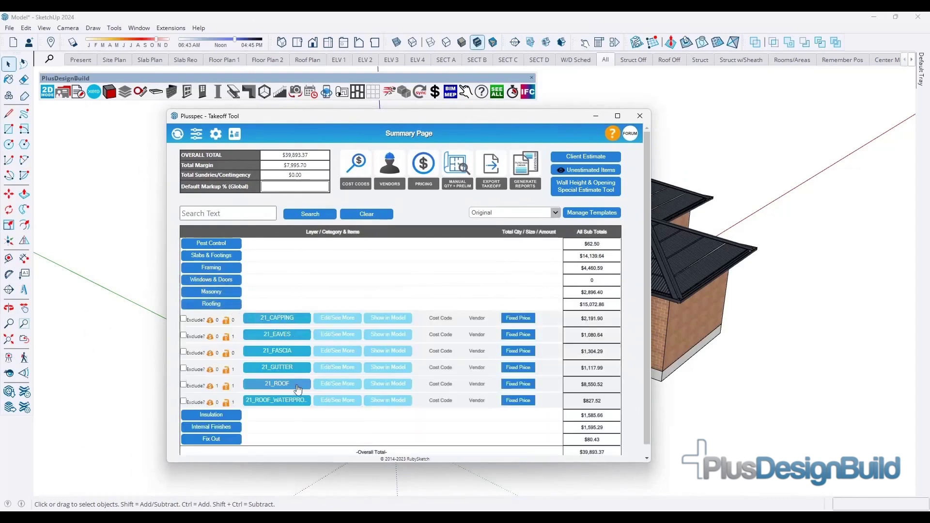
{"action": "left_click", "coordinate": [233, 307]}
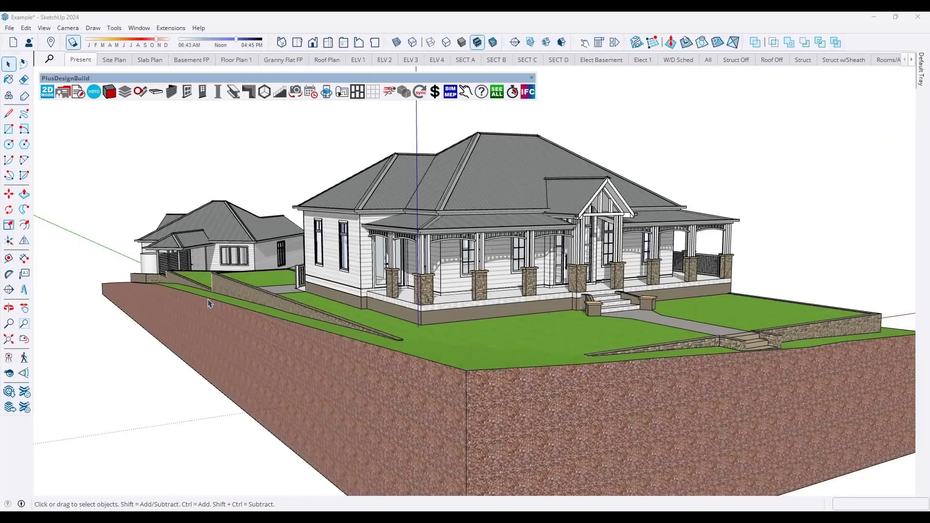
{"action": "middle_click_drag", "start_coordinate": [211, 242], "coordinate": [618, 225]}
{"action": "middle_click_drag", "start_coordinate": [384, 254], "coordinate": [410, 306]}
{"action": "scroll", "coordinate": [273, 286], "scroll_direction": "up", "scroll_amount": 2}
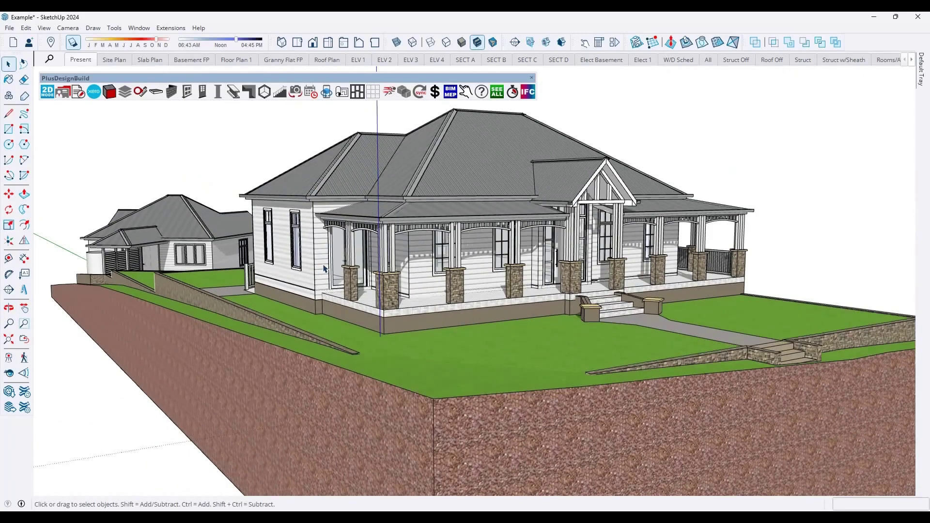
{"action": "left_click", "coordinate": [490, 61]}
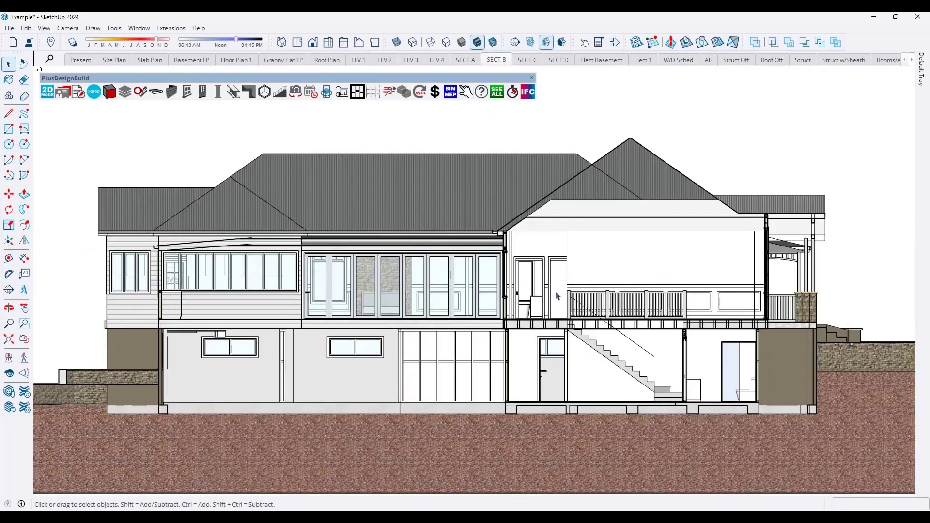
{"action": "middle_click_drag", "start_coordinate": [568, 295], "coordinate": [557, 349]}
{"action": "scroll", "coordinate": [553, 368], "scroll_direction": "up", "scroll_amount": 6}
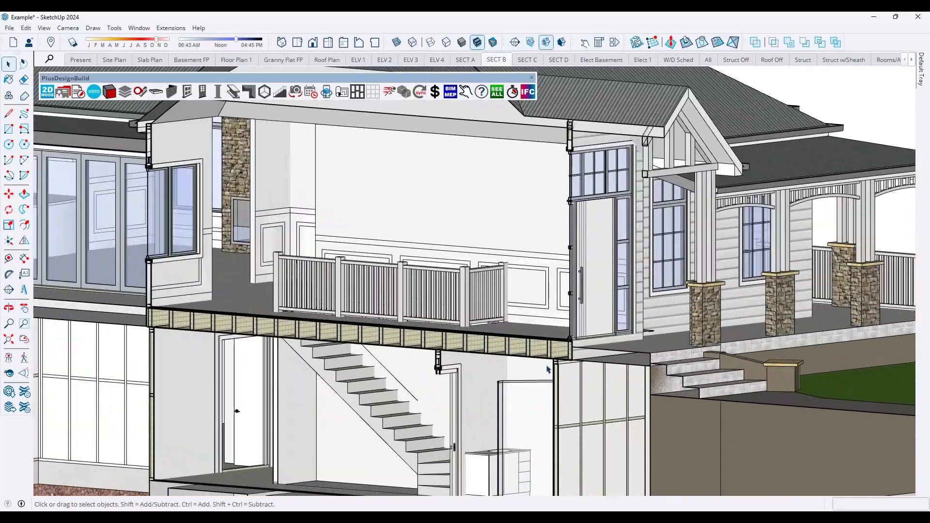
{"action": "scroll", "coordinate": [543, 369], "scroll_direction": "up", "scroll_amount": 3}
{"action": "scroll", "coordinate": [518, 353], "scroll_direction": "up", "scroll_amount": 5}
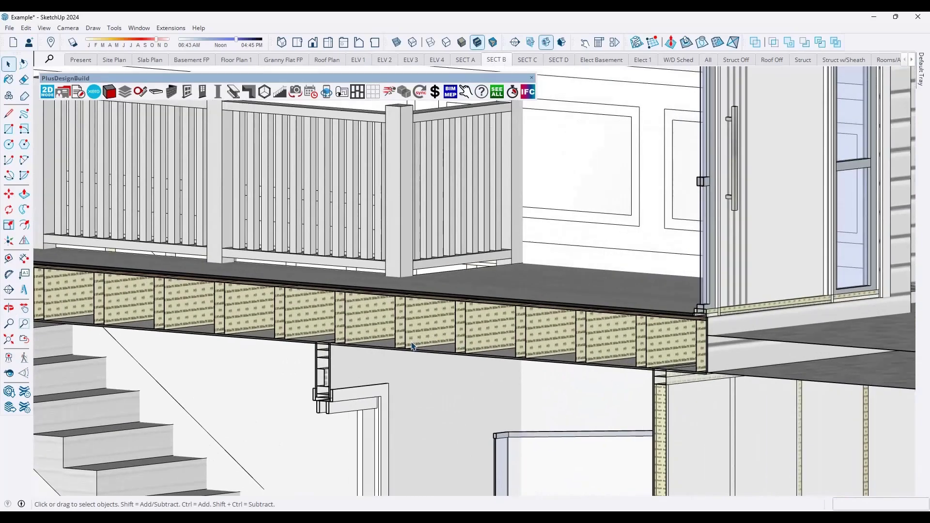
{"action": "middle_click_drag", "start_coordinate": [413, 346], "coordinate": [471, 398]}
{"action": "key", "text": "space"}
{"action": "left_click", "coordinate": [80, 60]}
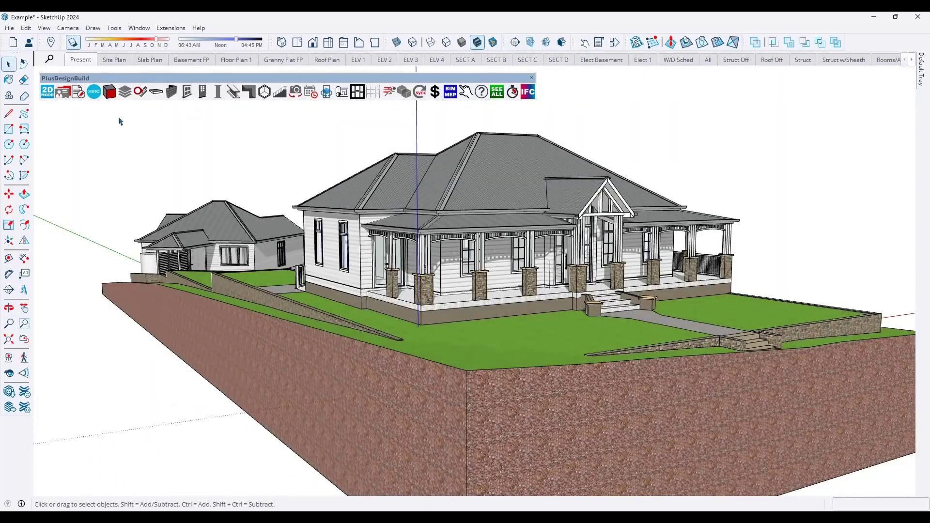